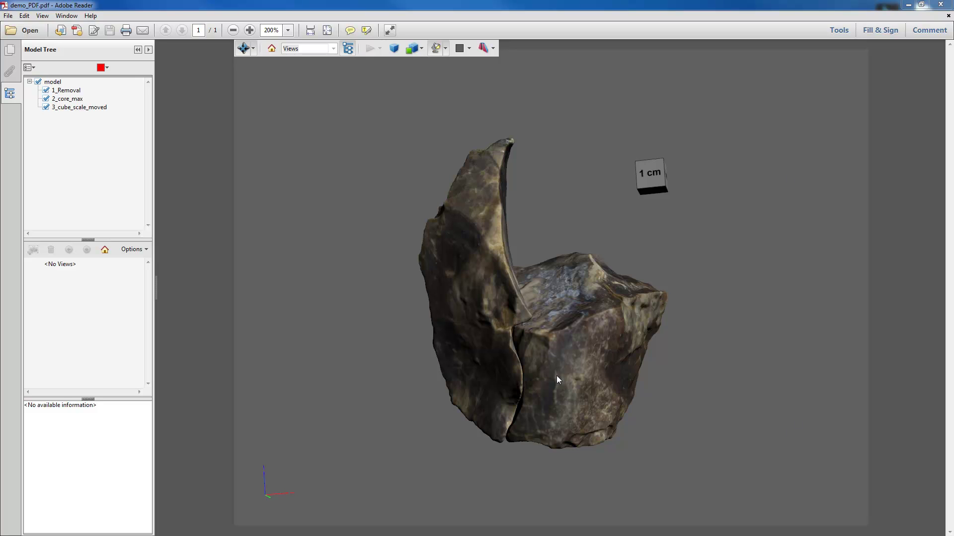
Rotate the rock model and toggle the 1_Removal, 2_core_max and 1 cm cube parts on and off
left_click_drag(549, 376, 654, 291)
left_click_drag(543, 292, 717, 343)
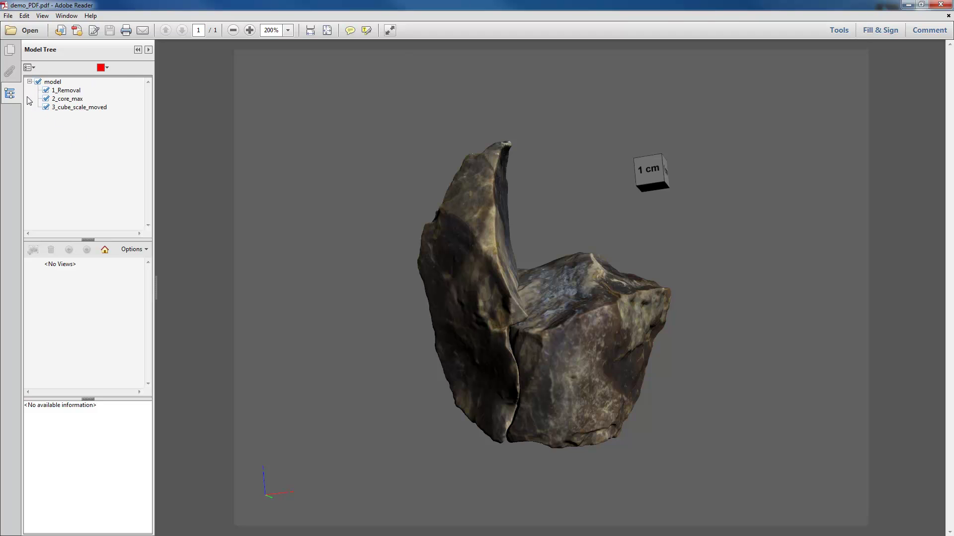
left_click(46, 90)
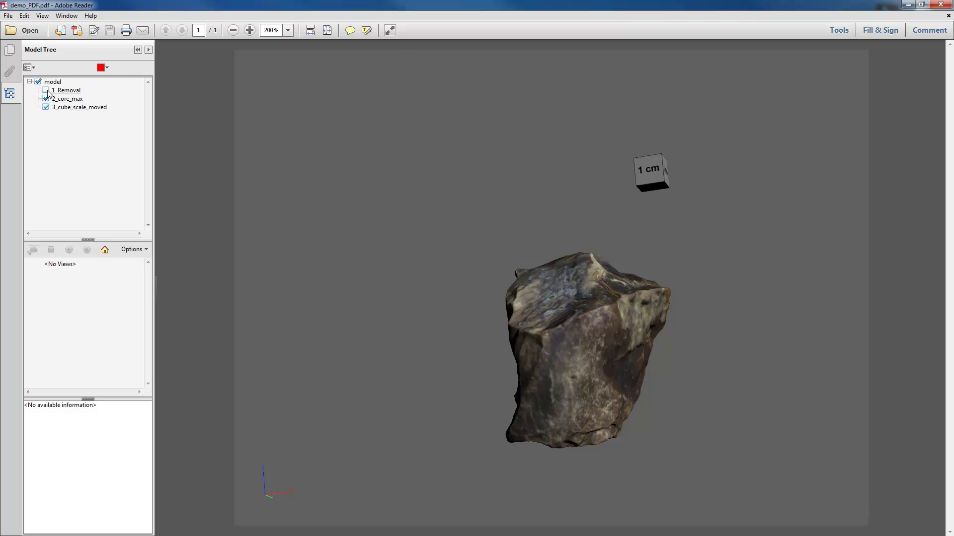
left_click(46, 90)
left_click(46, 99)
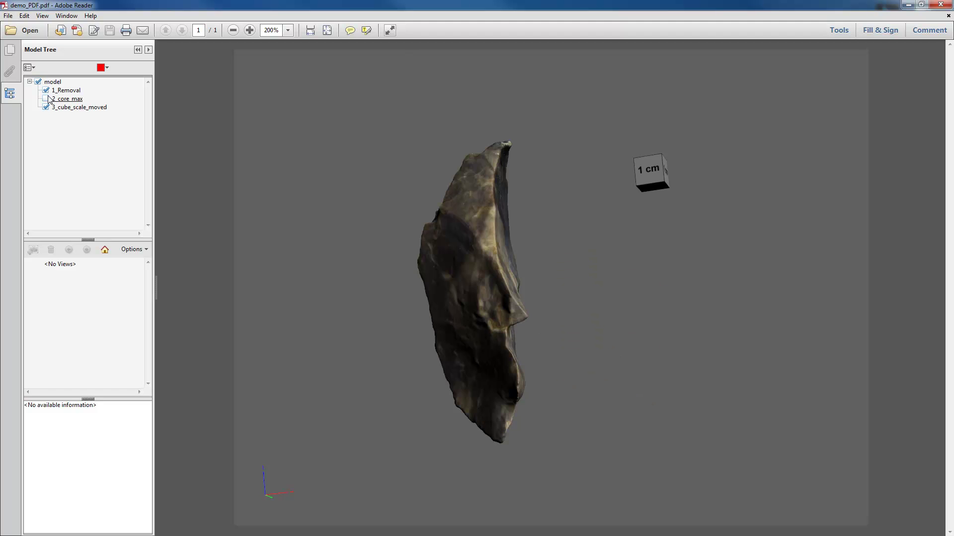
left_click(46, 99)
left_click(46, 107)
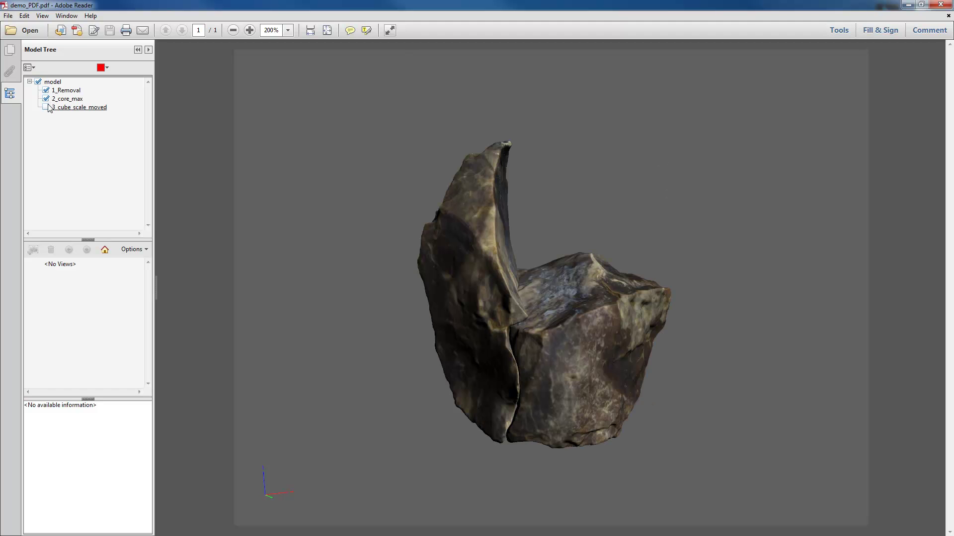
left_click(46, 108)
left_click(46, 107)
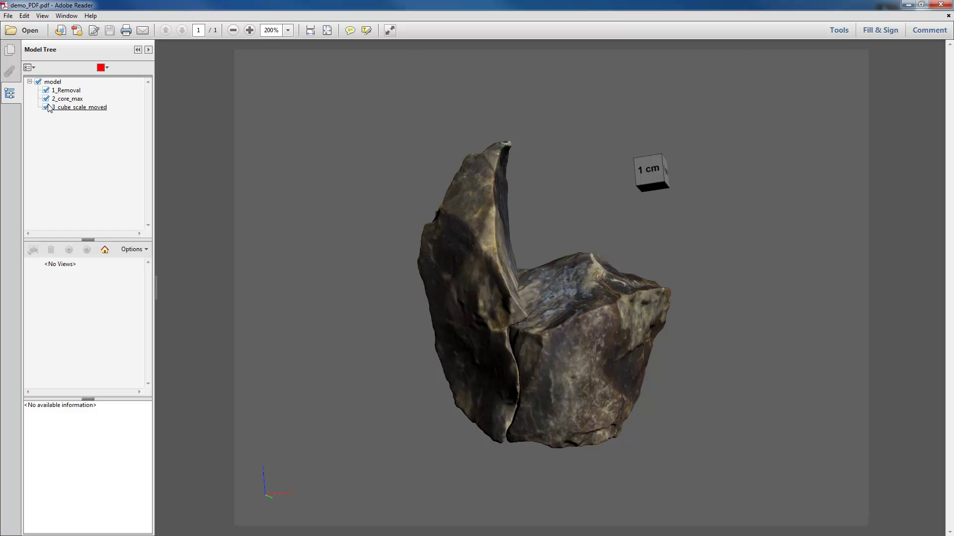
Rotate the rock and cube, then hide the 1_Removal flake so only core and cube show
mouse_move(387, 321)
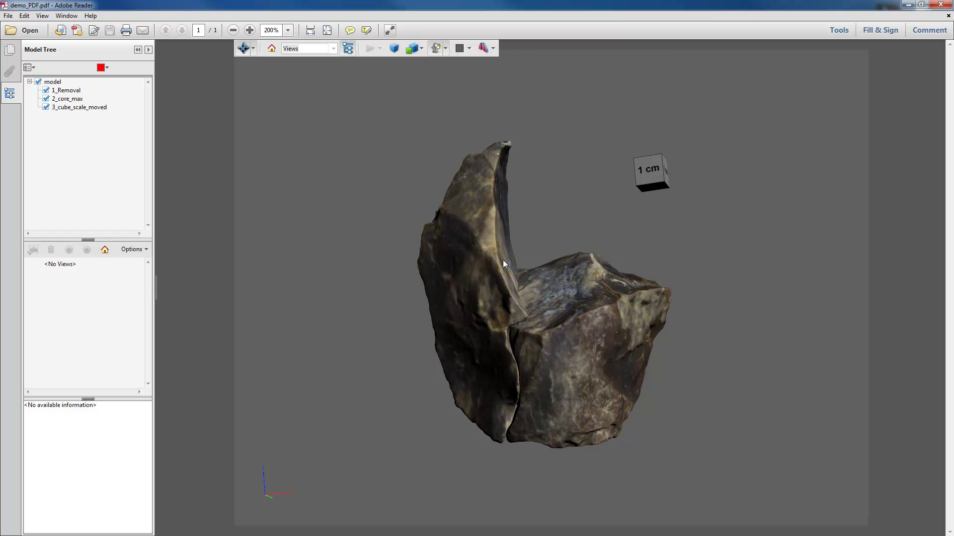
left_click_drag(482, 270, 388, 268)
left_click(46, 100)
left_click_drag(497, 336, 508, 284)
left_click(46, 91)
left_click(46, 99)
Zoom and rotate the 3D view to inspect the core from several sides
scroll(494, 347, "down", 3)
left_click_drag(494, 347, 615, 347)
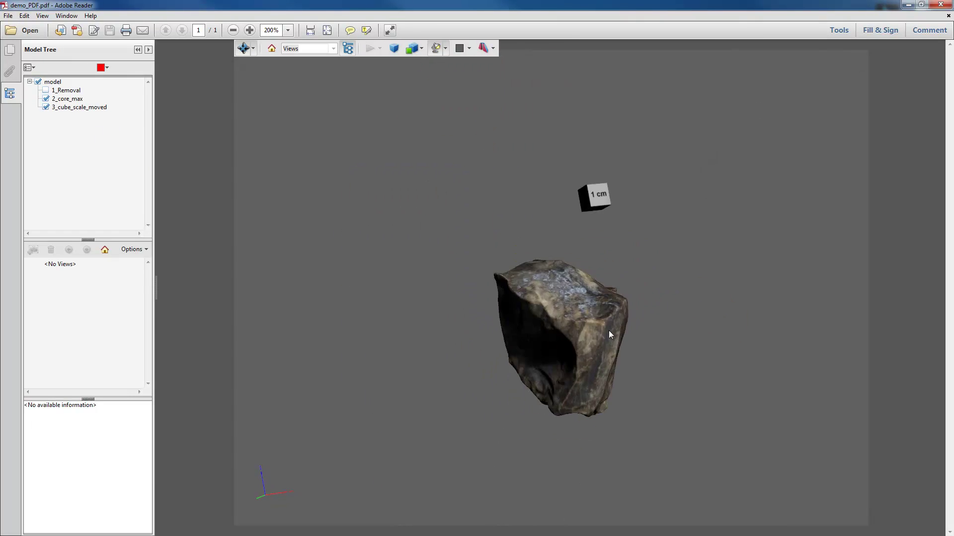
left_click_drag(451, 344, 606, 343)
scroll(606, 343, "up", 3)
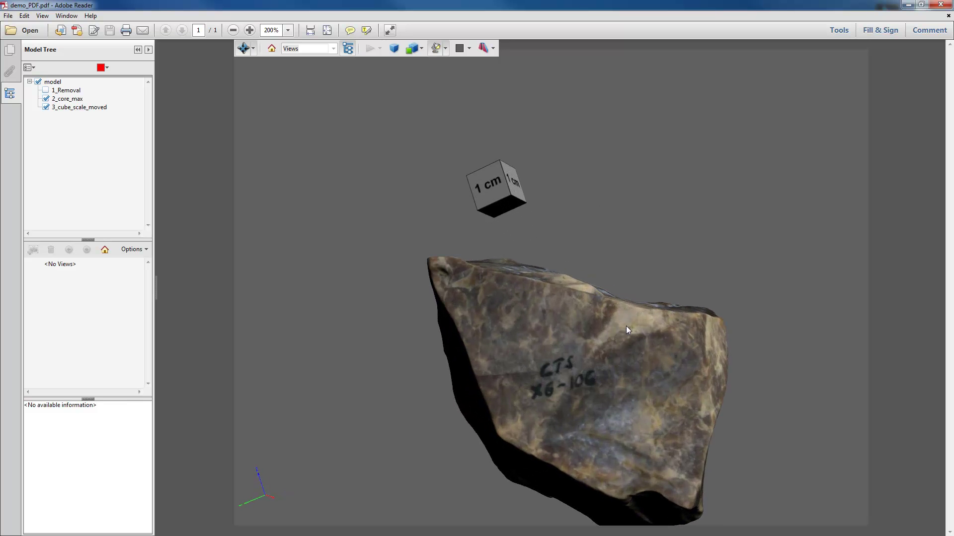
left_click_drag(671, 272, 538, 270)
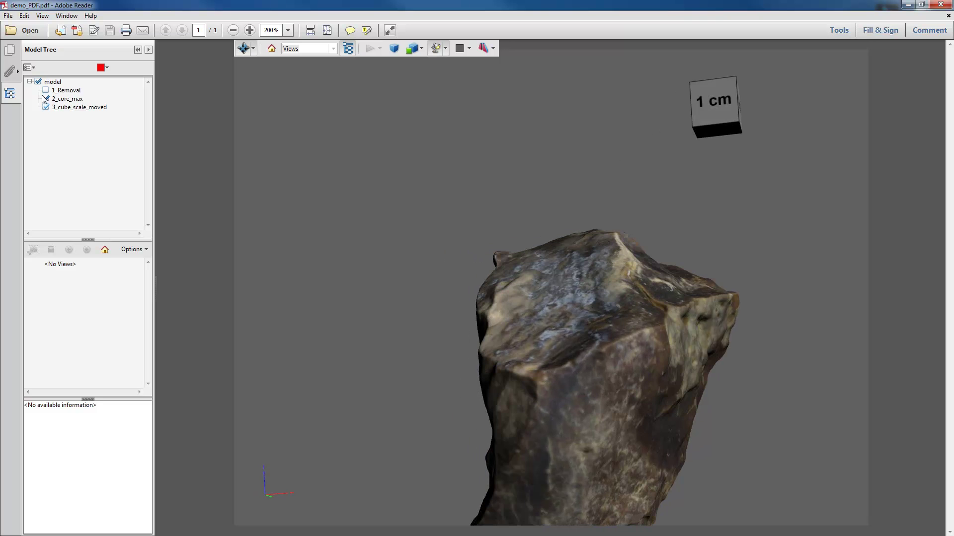
left_click_drag(663, 371, 667, 311)
Select and deselect the core, rotate it further, then minimize the Reader window
left_click(667, 311)
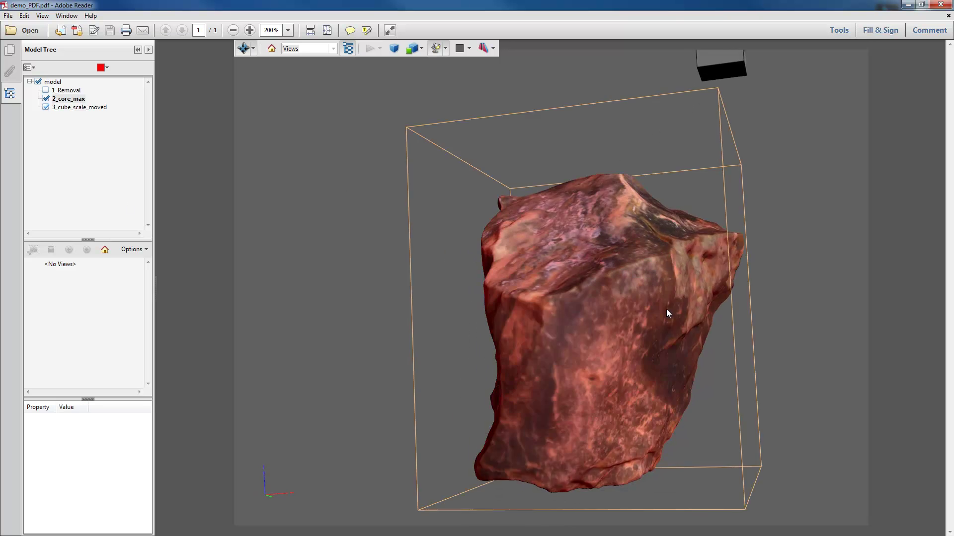
scroll(681, 323, "down", 3)
left_click(699, 336)
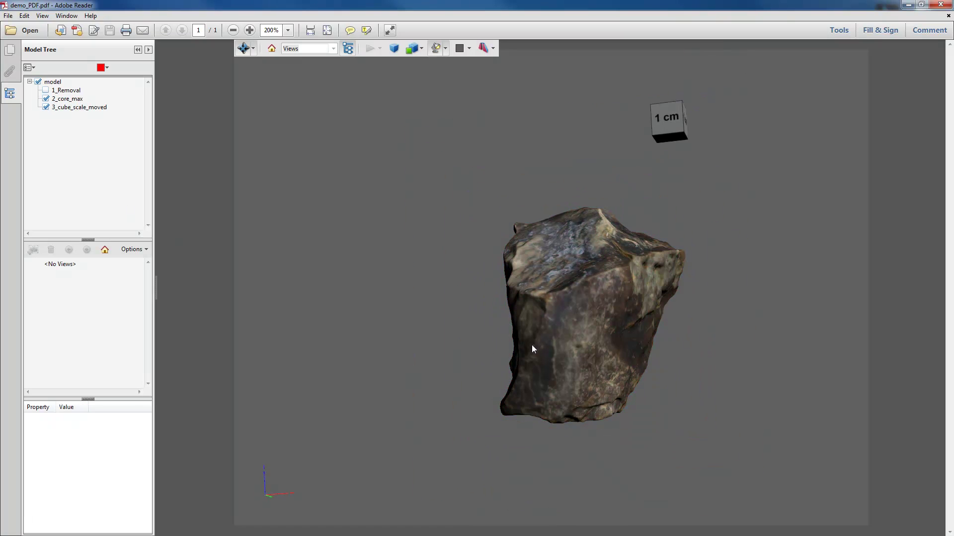
left_click_drag(531, 344, 498, 289)
left_click_drag(563, 322, 596, 268)
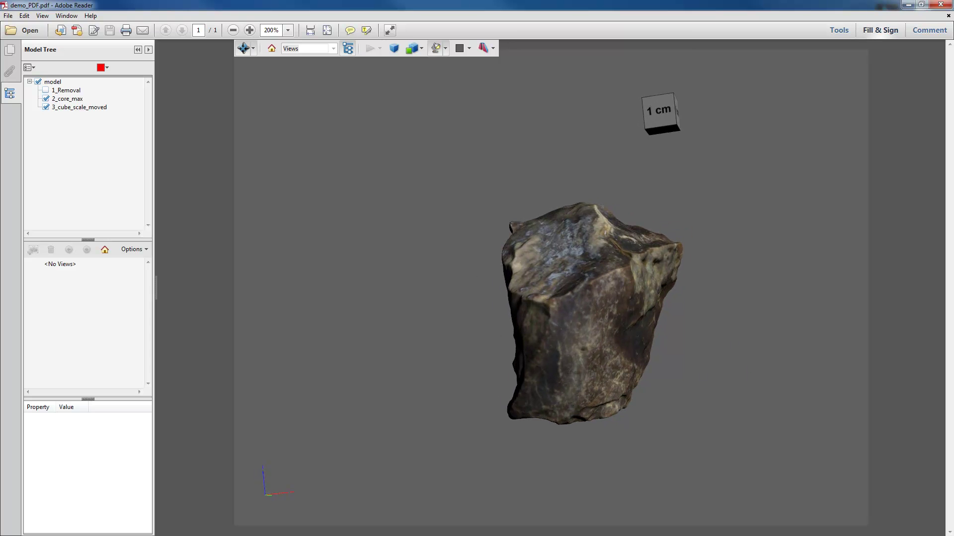
left_click(908, 5)
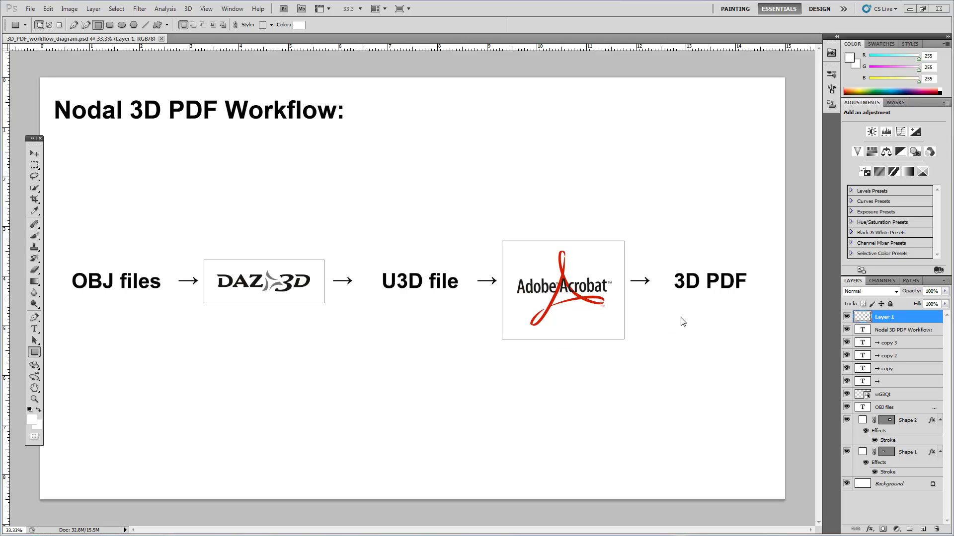
Minimize Photoshop, shorten the Daz_demo Explorer window and launch DAZ Studio from the desktop
left_click(906, 11)
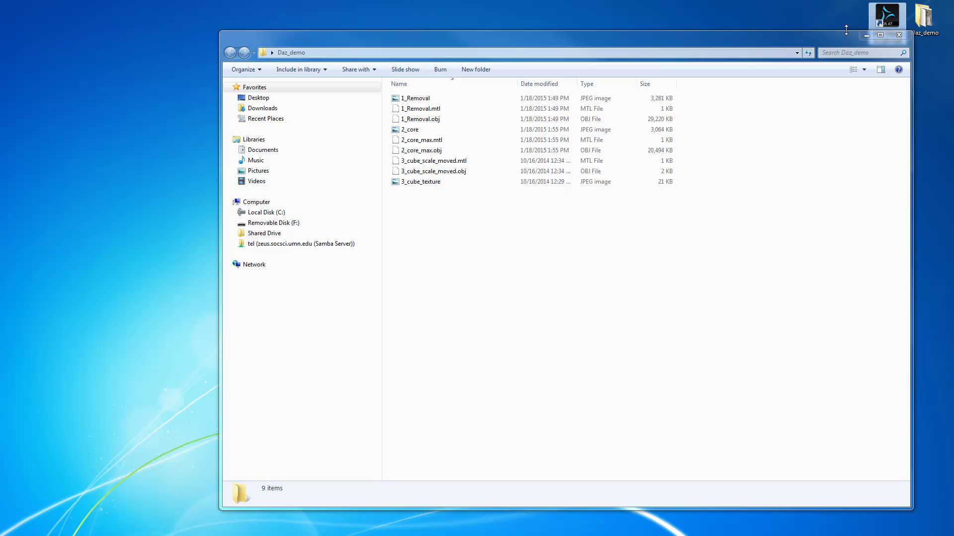
left_click_drag(846, 30, 846, 93)
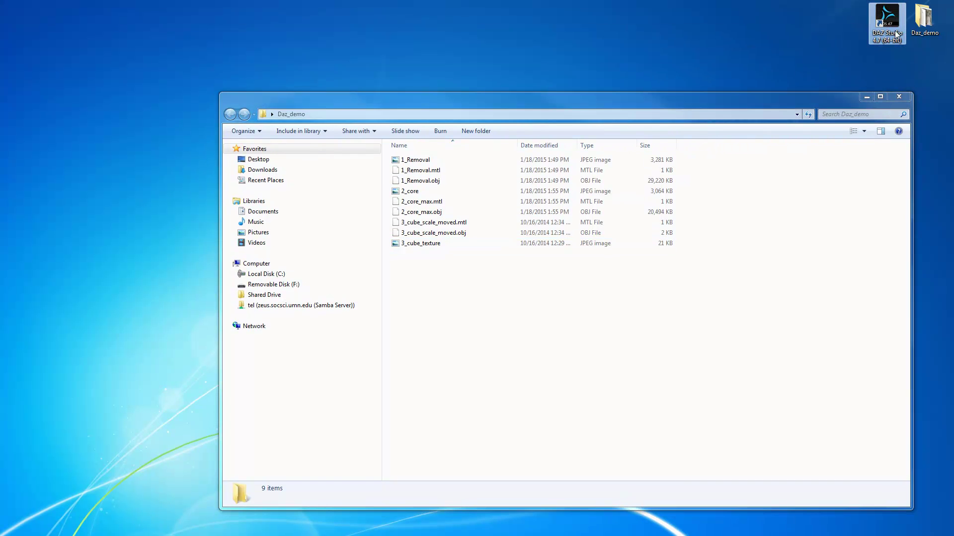
double_click(897, 35)
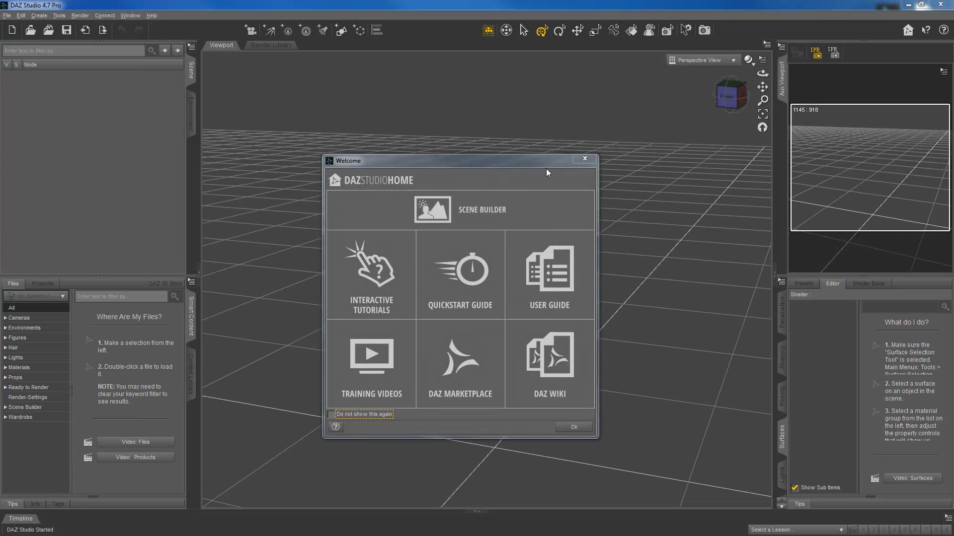
Close the DAZ Studio Welcome screen and start File > Import
left_click(594, 157)
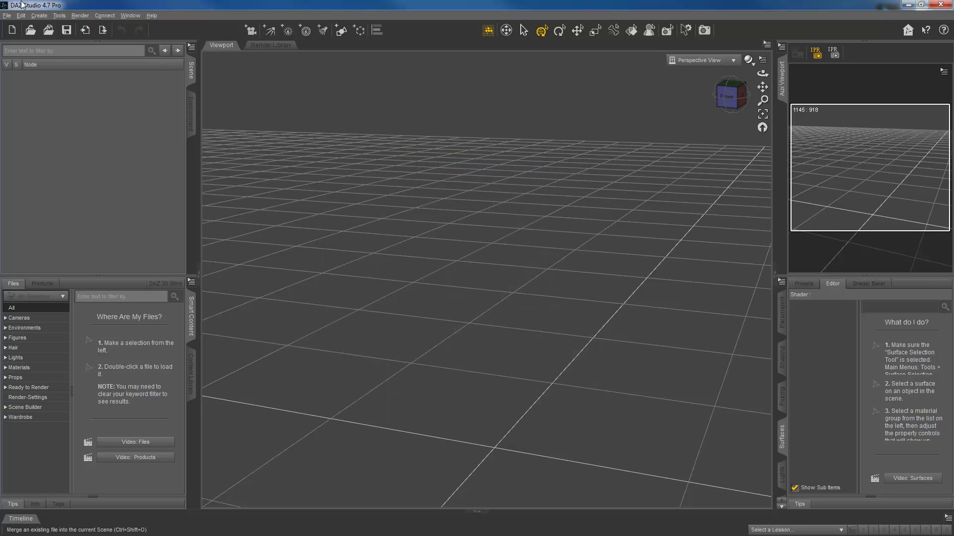
left_click(14, 15)
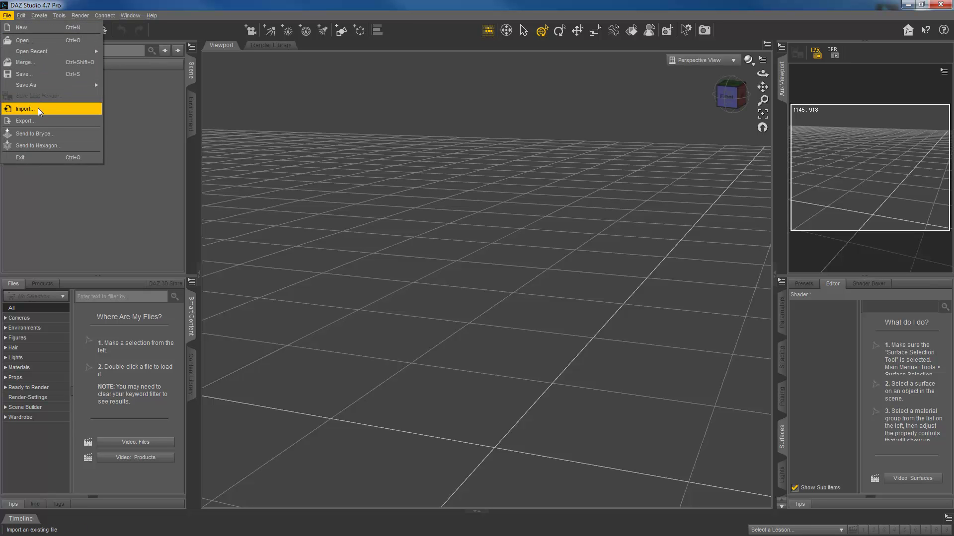
left_click(37, 108)
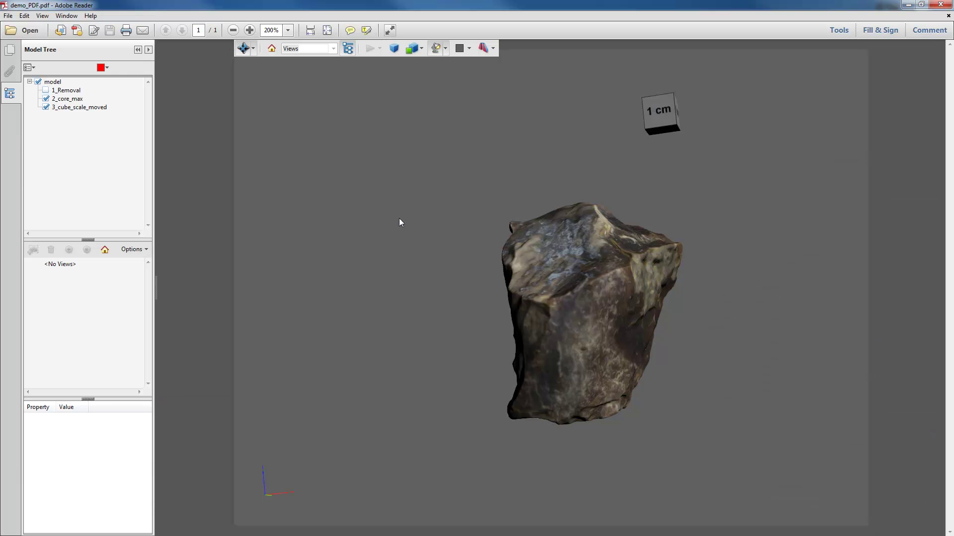
Re-show the 1_Removal flake in Reader's Model Tree and rotate the full model
left_click(46, 90)
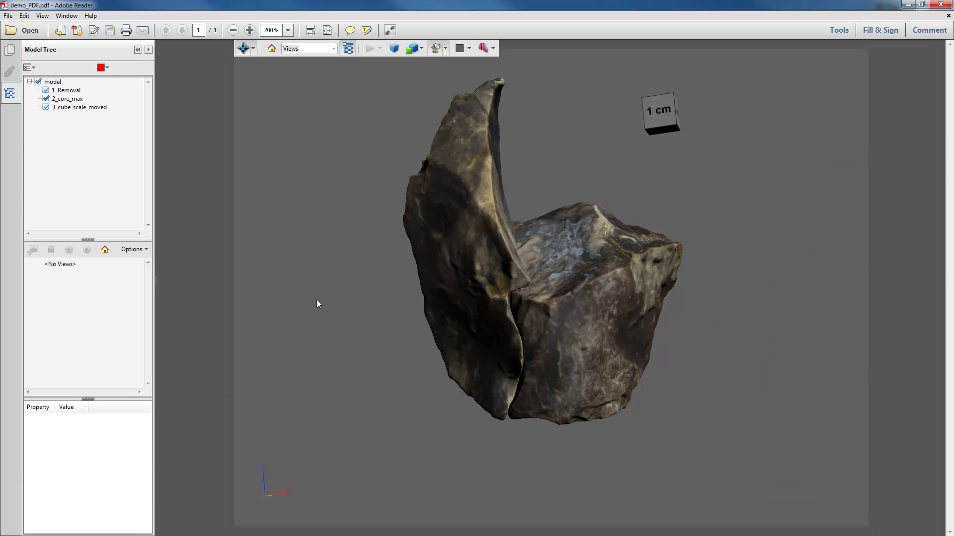
left_click_drag(318, 304, 516, 422)
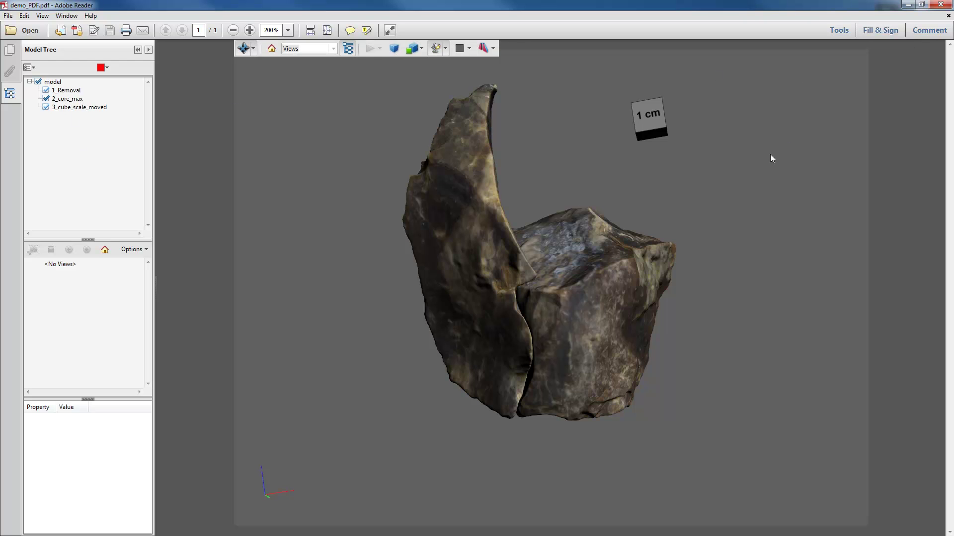
mouse_move(770, 155)
left_mouse_down()
mouse_move(806, 257)
mouse_move(795, 169)
left_mouse_up()
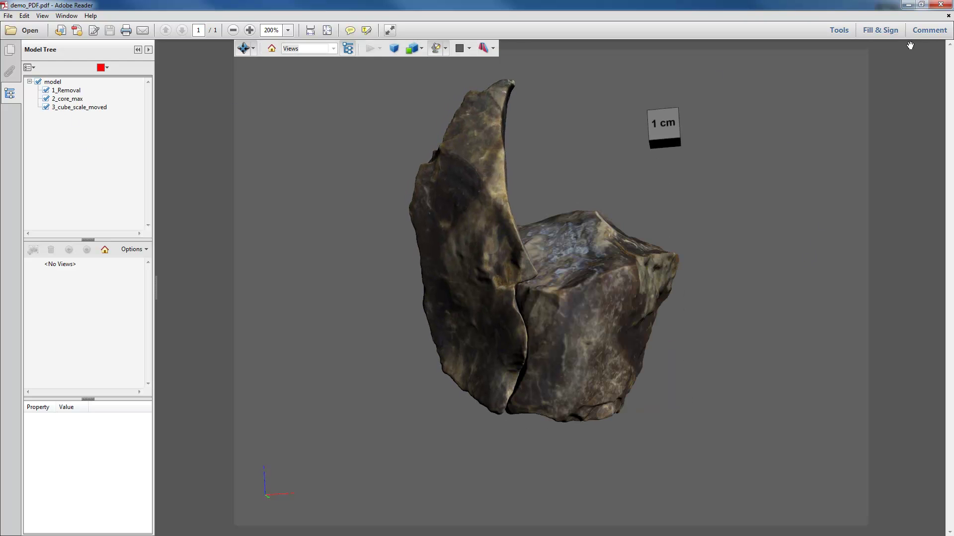
Import 1_Removal.obj with the default OBJ import options
left_click(908, 5)
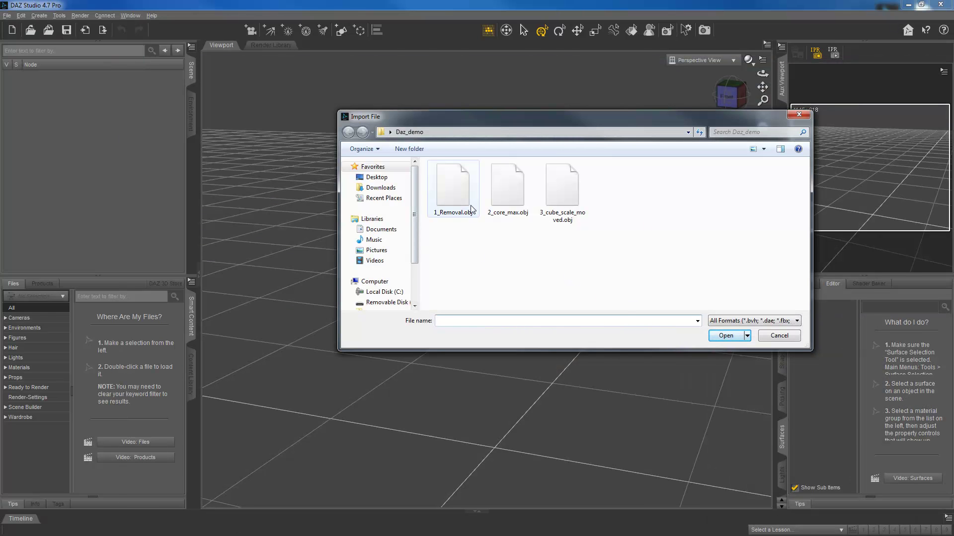
left_click(451, 201)
left_click(724, 336)
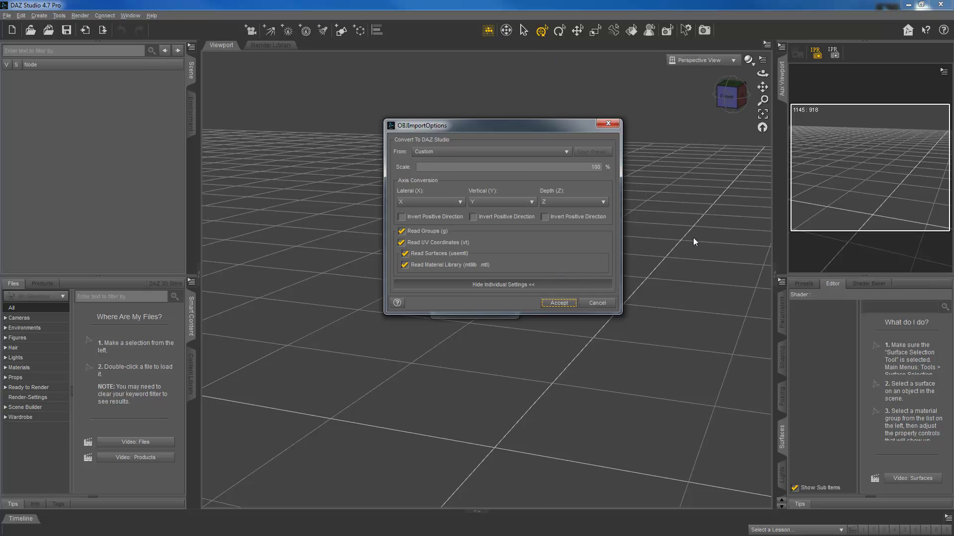
left_click(559, 303)
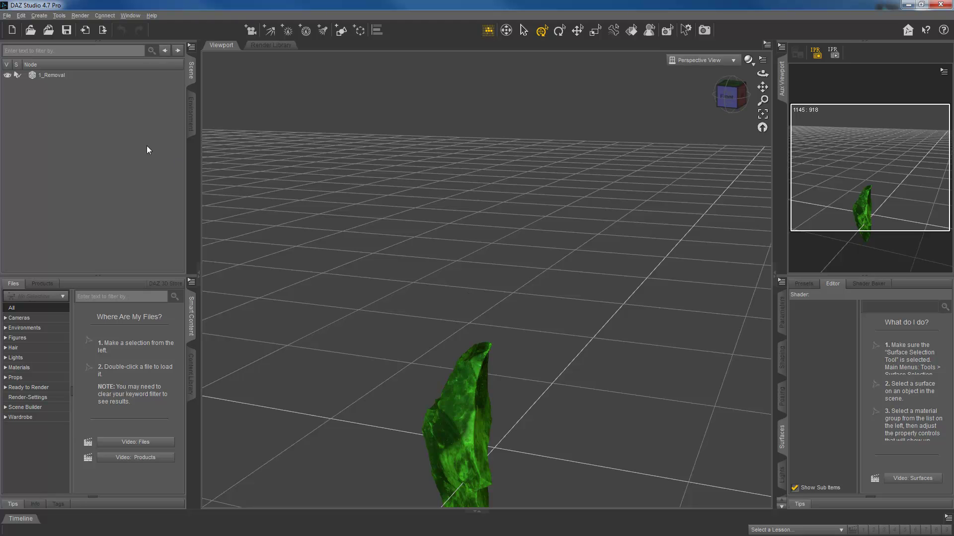
Import 2_core_max.obj into the scene
left_click(7, 16)
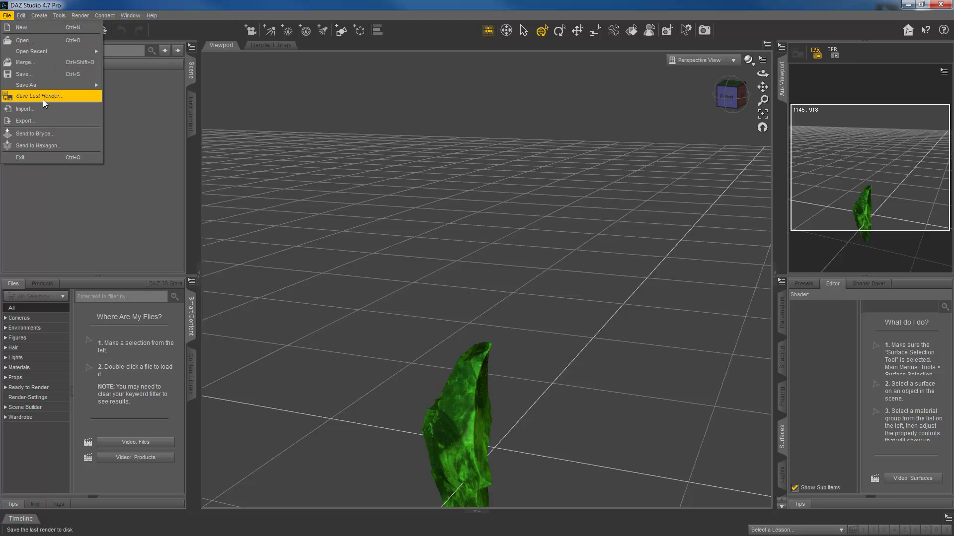
left_click(43, 109)
double_click(518, 201)
left_click(557, 301)
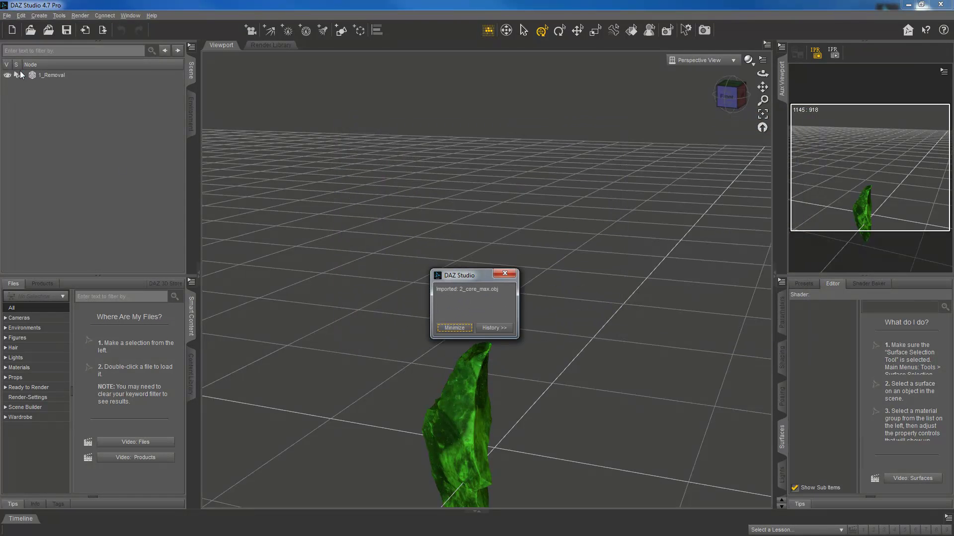
Import 3_cube_scale_moved.obj, accepting the OBJ import options
left_click(7, 15)
left_click(52, 106)
left_click(555, 183)
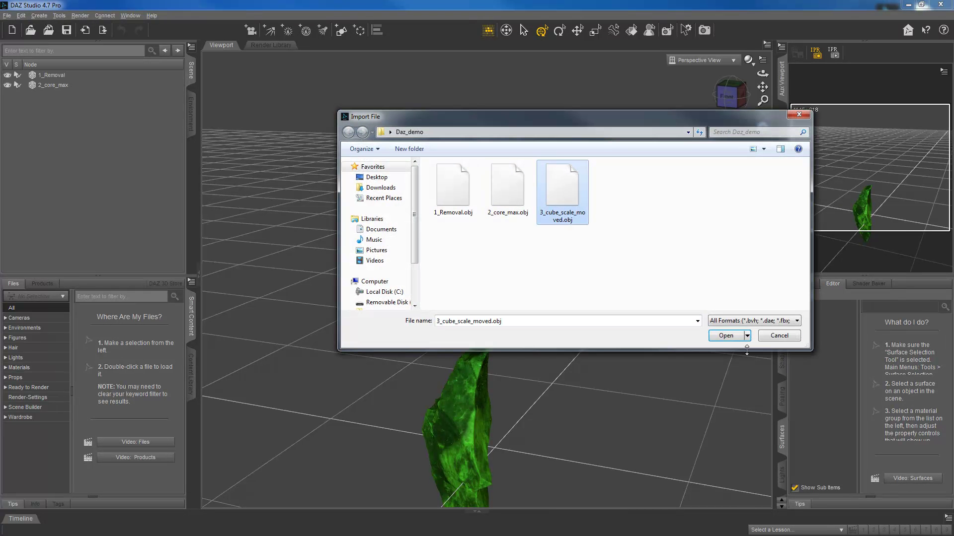
left_click(727, 336)
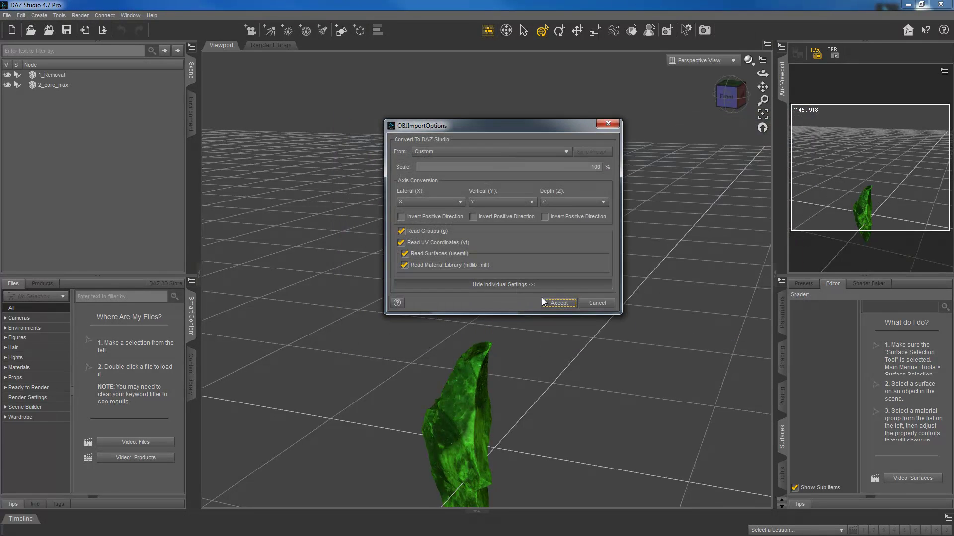
left_click(558, 303)
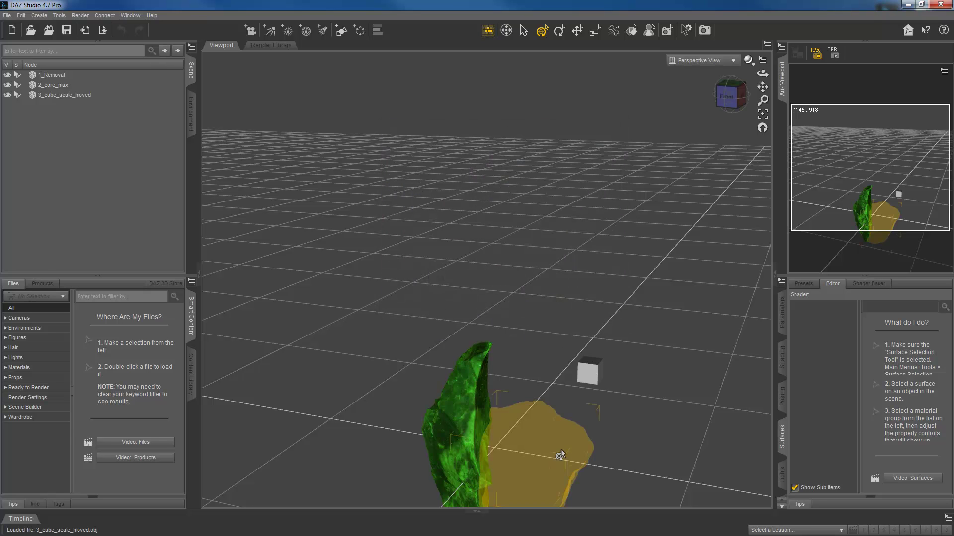
Select the green rock and 2_core_max, then orbit and pan to centre the rock and cube
left_click(470, 449)
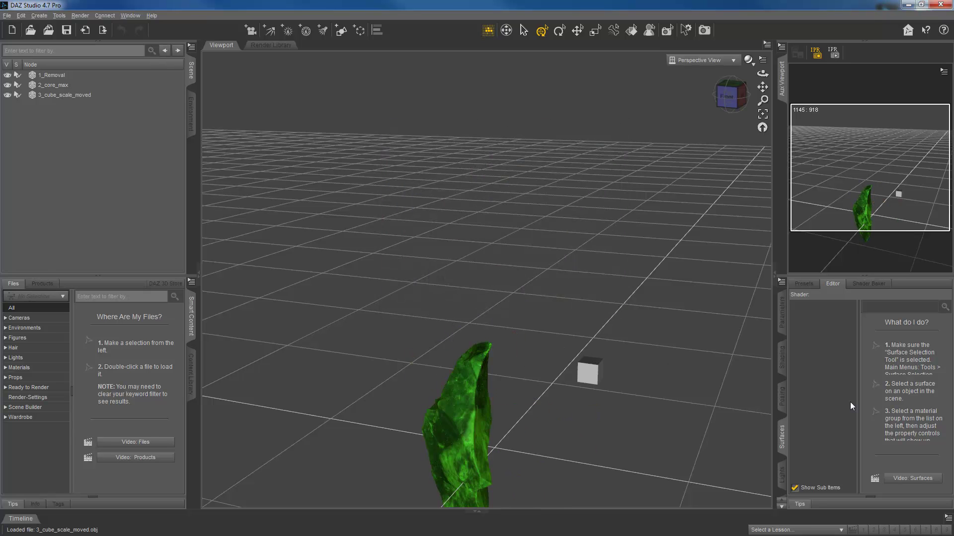
left_click(591, 449)
left_click_drag(728, 94, 728, 96)
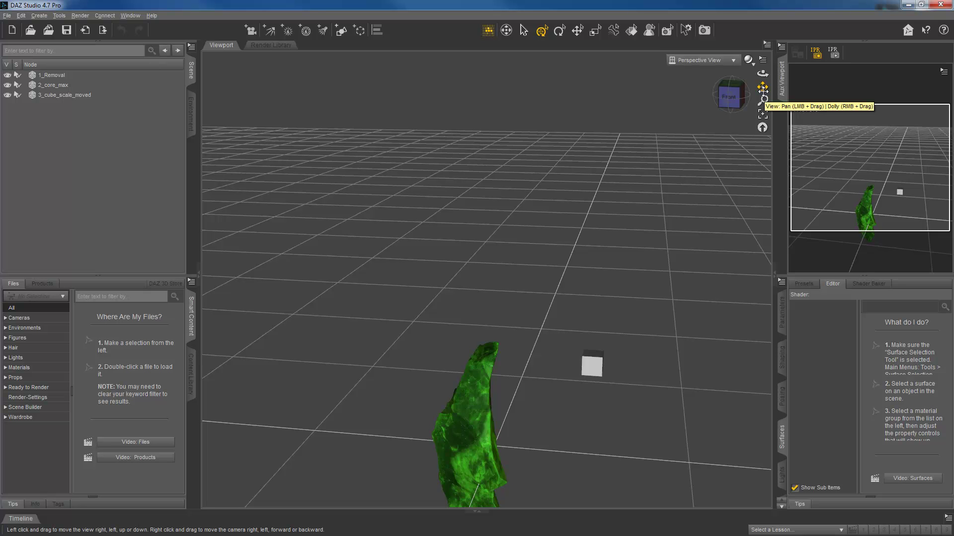
left_click_drag(762, 91, 757, 60)
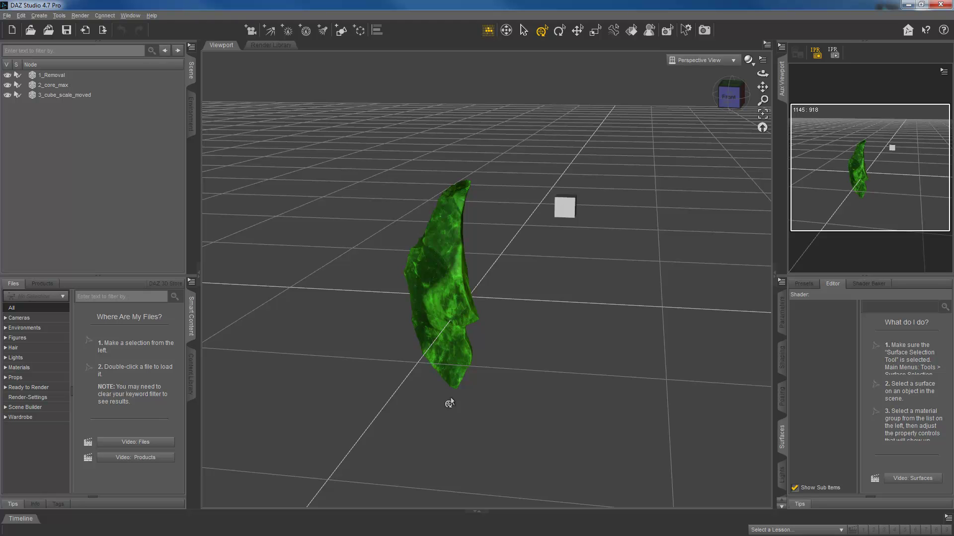
left_click(437, 292)
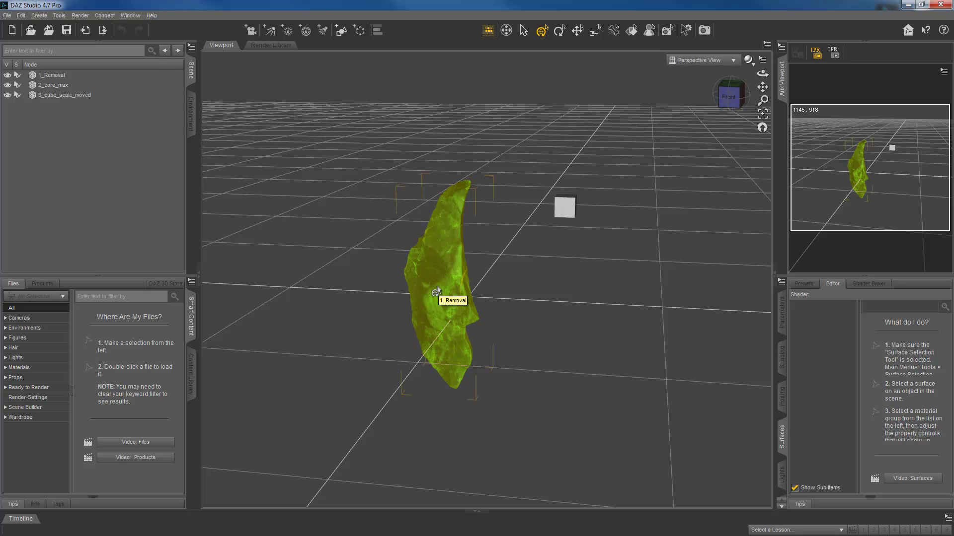
left_click(401, 403)
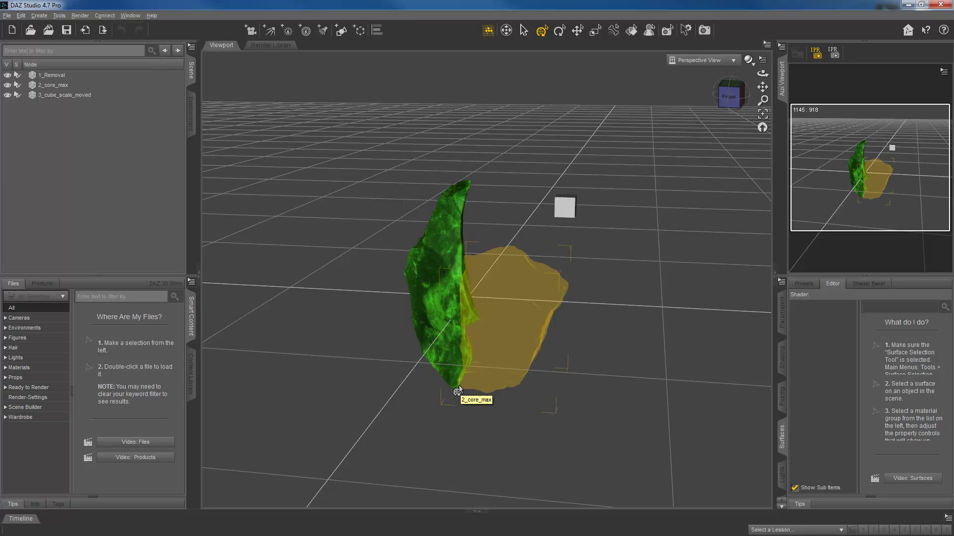
left_click(440, 316)
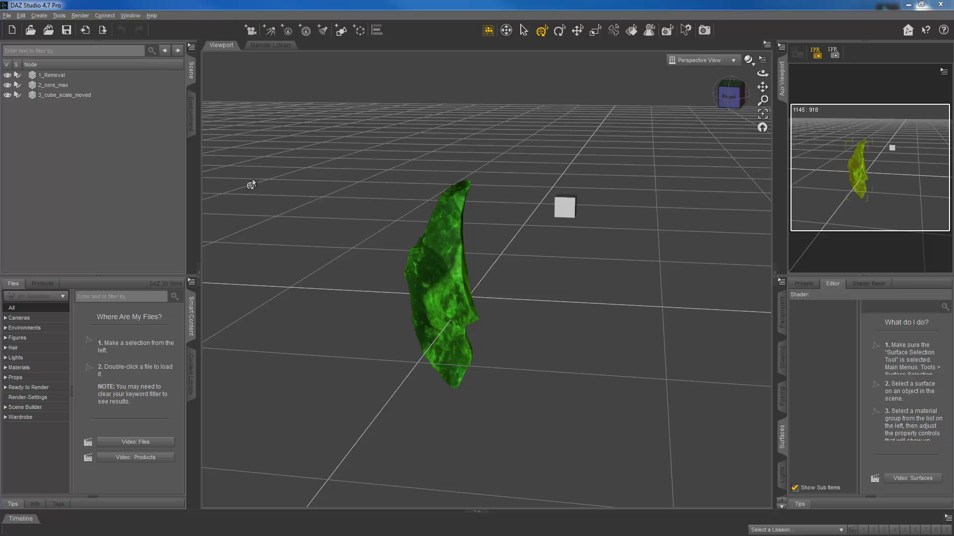
Select 1_Removal and set its diffuse colour to light grey 192/192/192 in Surfaces
left_click(443, 274)
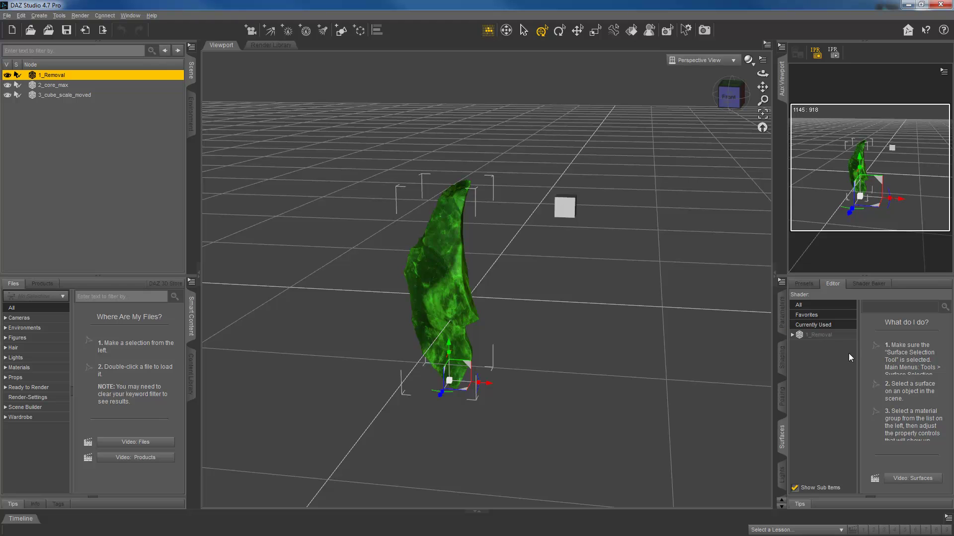
left_click(826, 336)
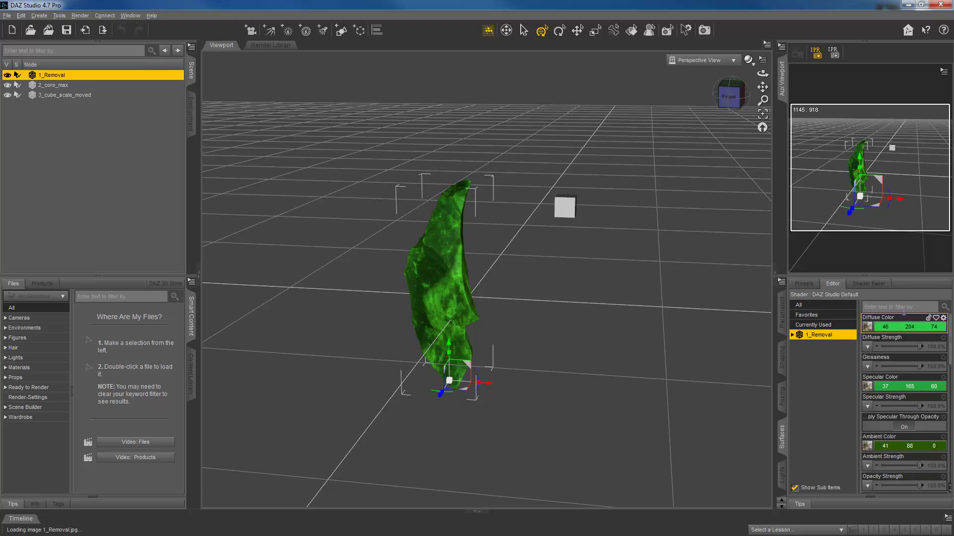
scroll(902, 388, "down", 5)
scroll(926, 415, "up", 5)
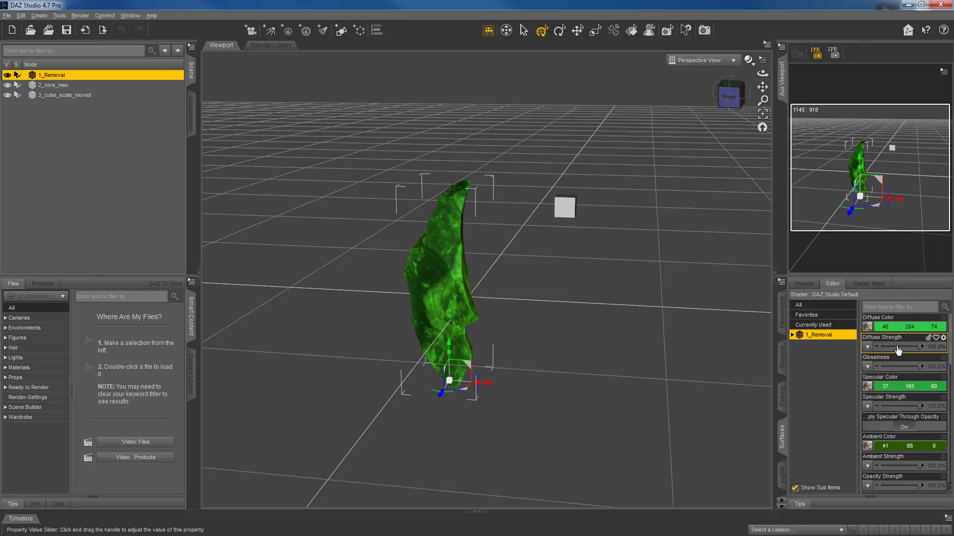
left_click(896, 330)
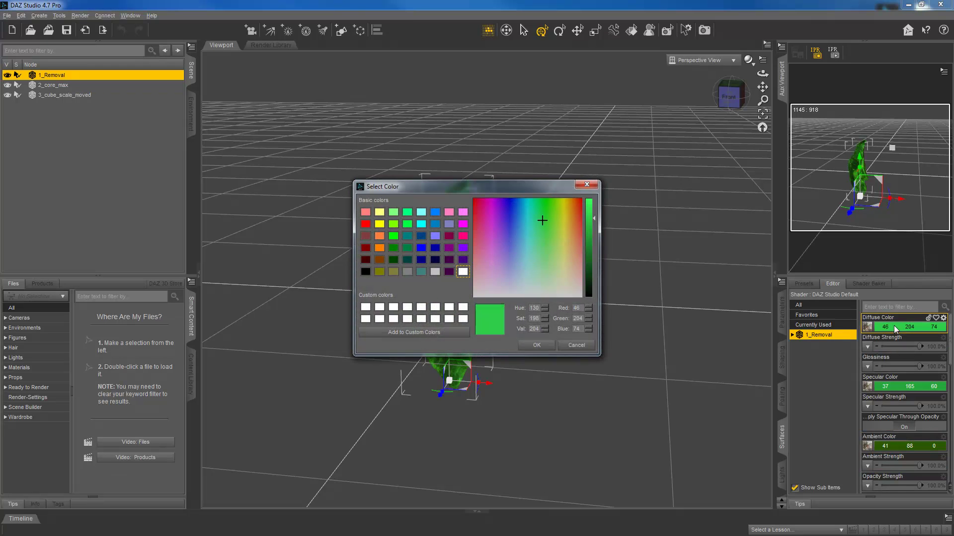
left_click(435, 271)
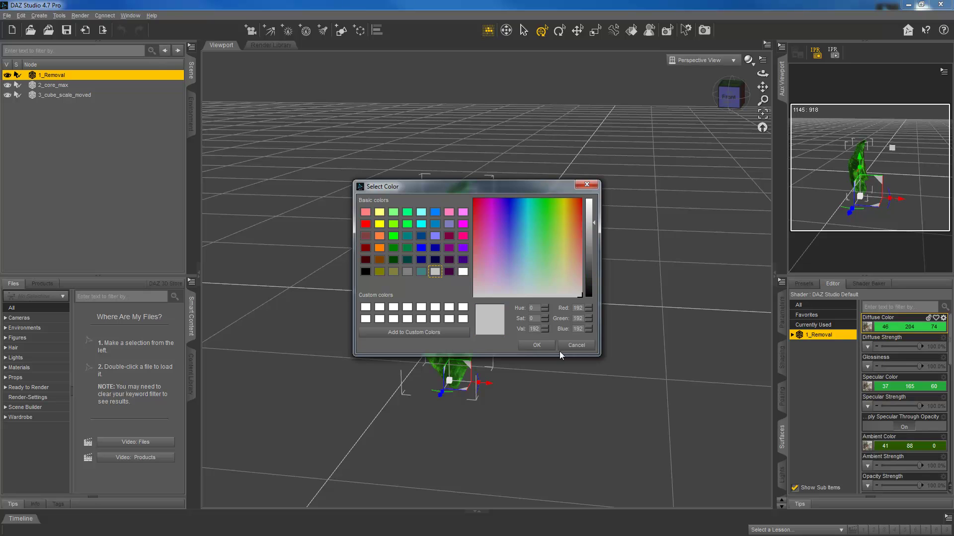
left_click(537, 347)
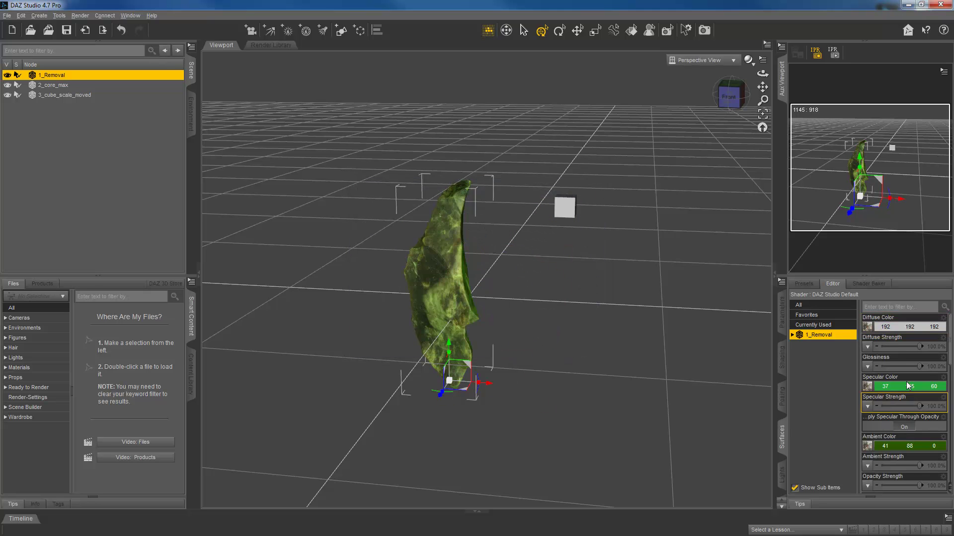
Set 1_Removal's specular colour to 192/192/192 grey and its ambient colour to black
left_click(901, 387)
left_click(435, 272)
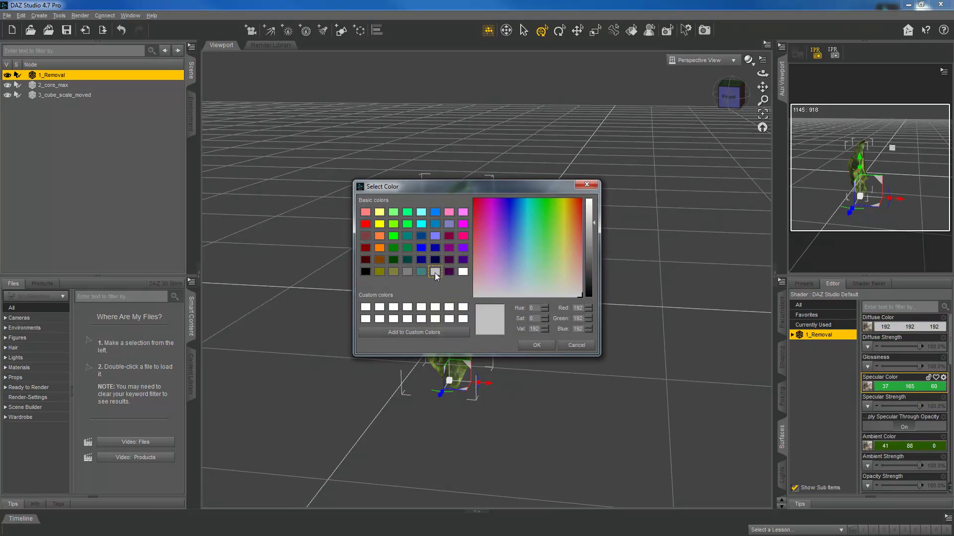
left_click(549, 347)
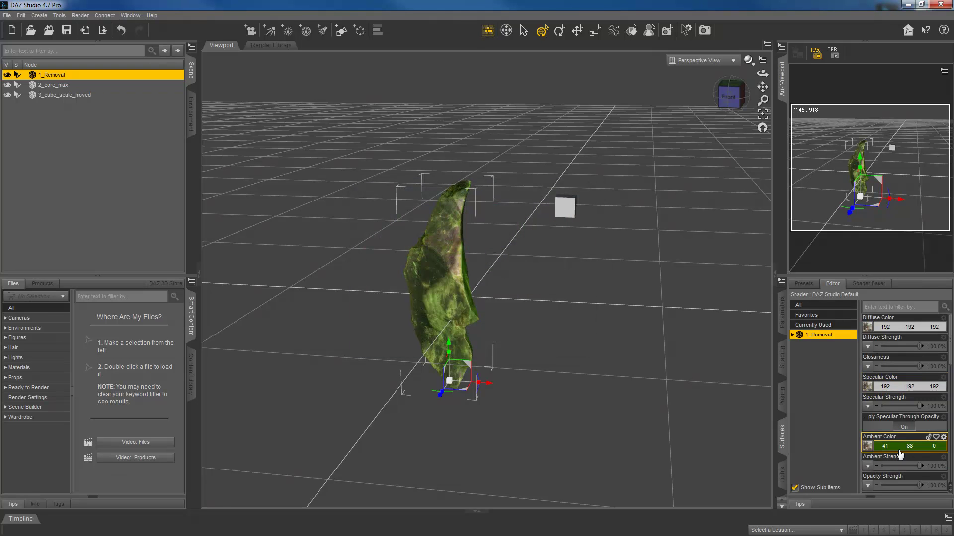
left_click(899, 446)
left_click(367, 271)
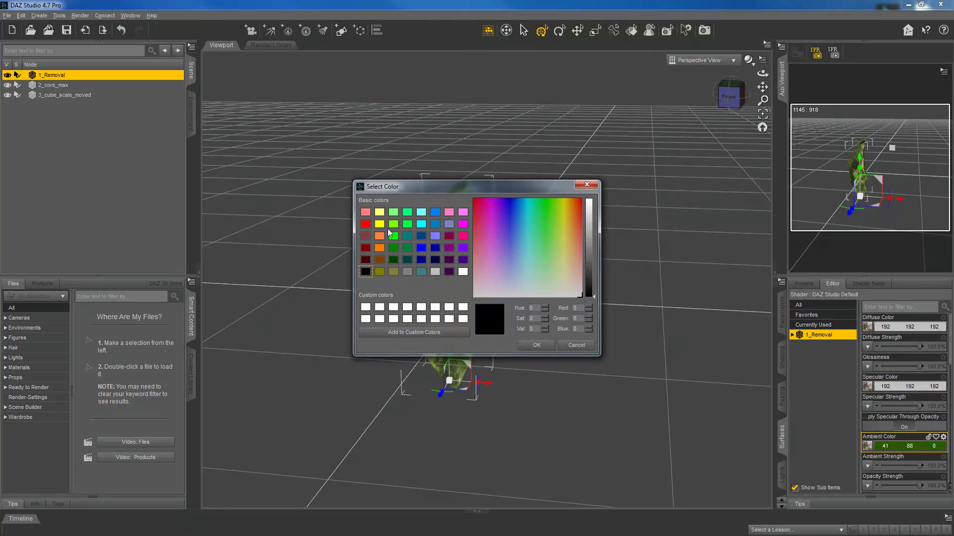
left_click(551, 344)
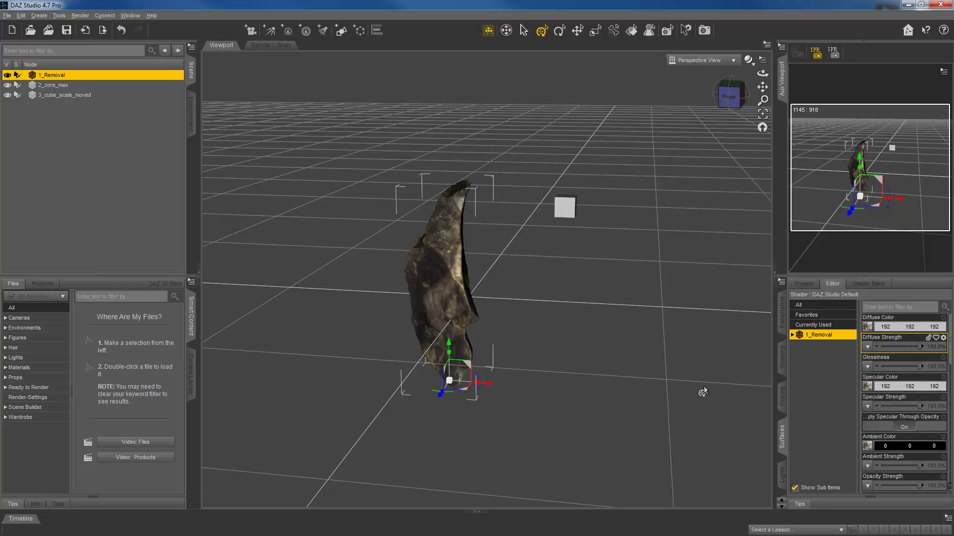
Enter 5 for both Glossiness and Specular Strength on the 1_Removal surface
left_click(935, 368)
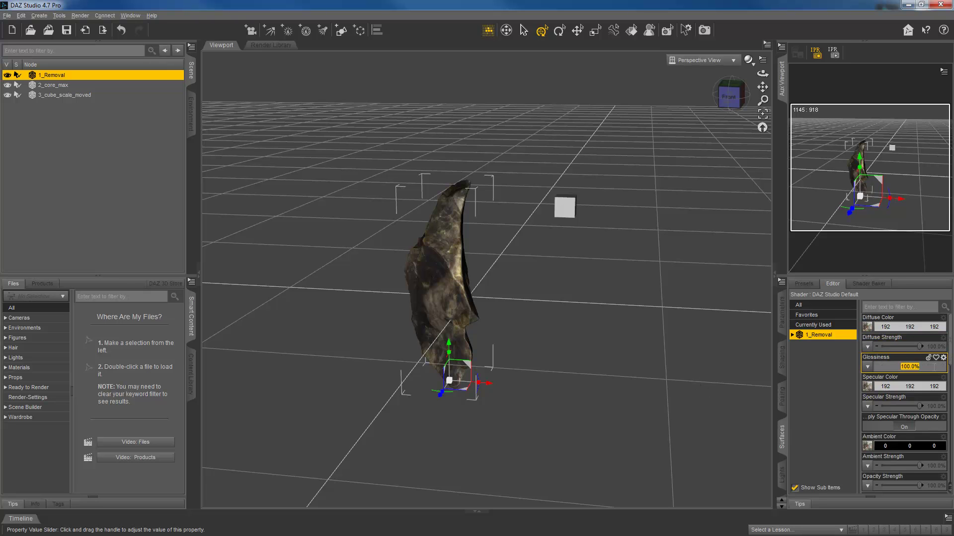
type("5")
key("Return")
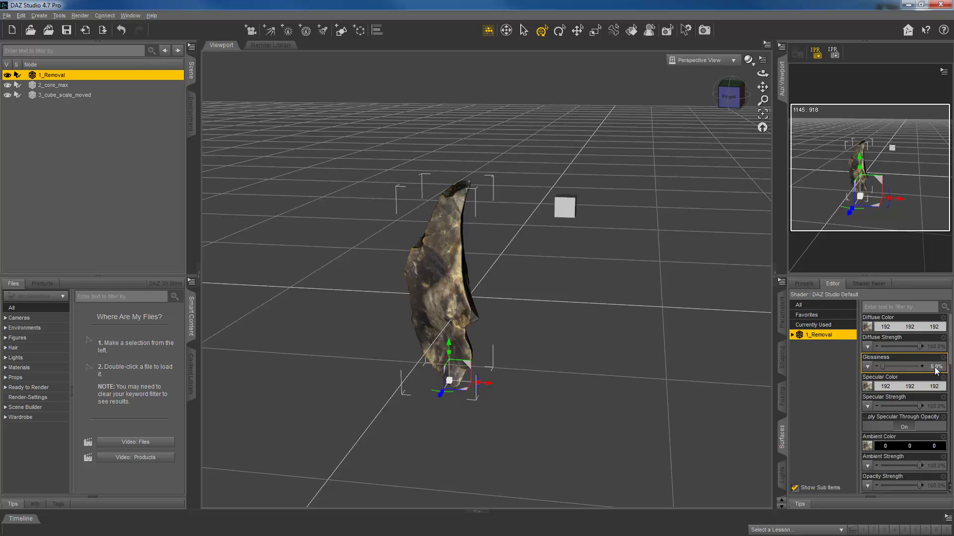
left_click(935, 407)
type("5")
key("Return")
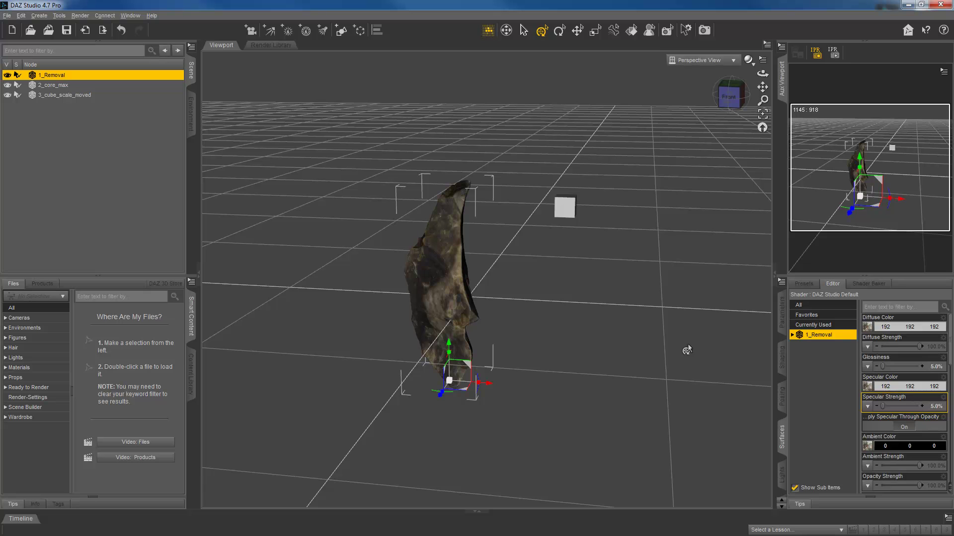
scroll(687, 350, "up", 1)
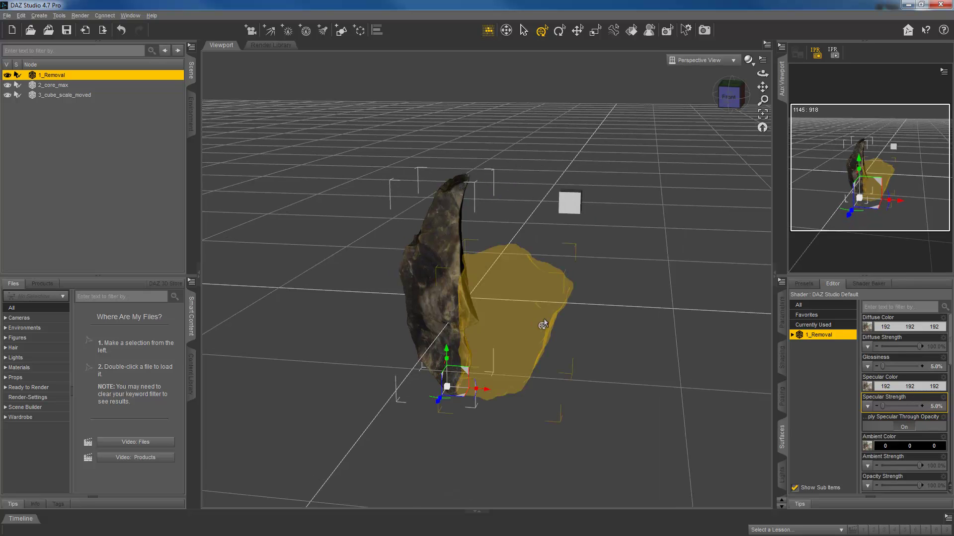
scroll(618, 330, "up", 3)
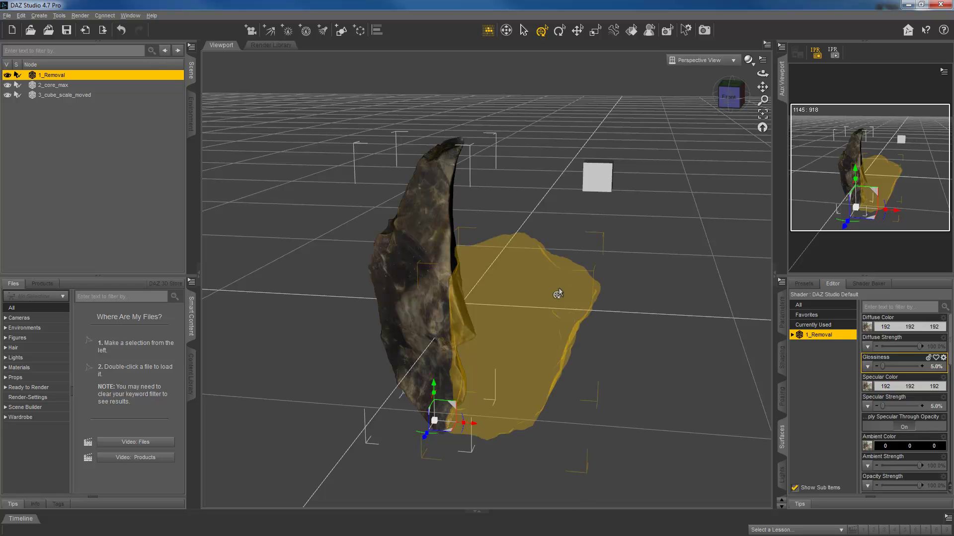
Select 2_core_max, set opacity to 100% and diffuse and specular colours to 192 grey
left_click(558, 293)
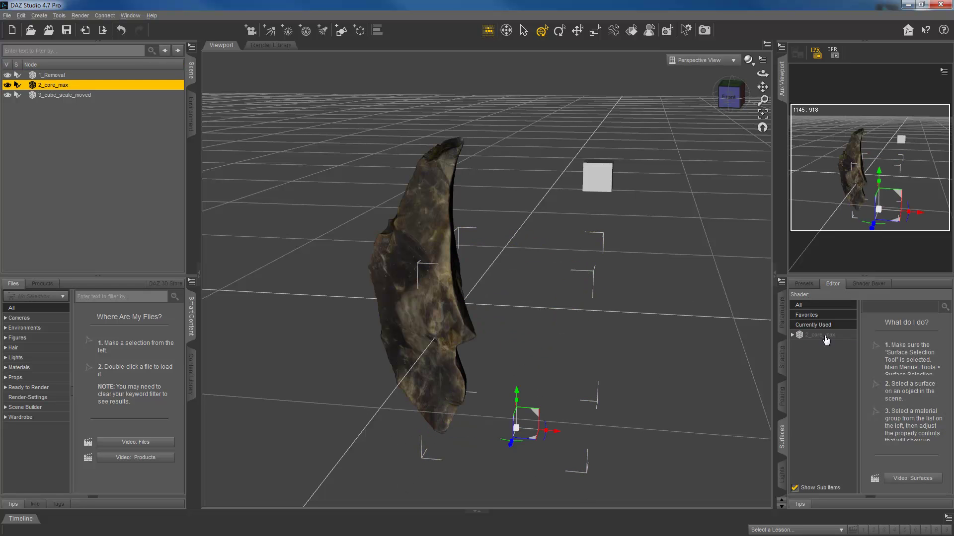
left_click(824, 337)
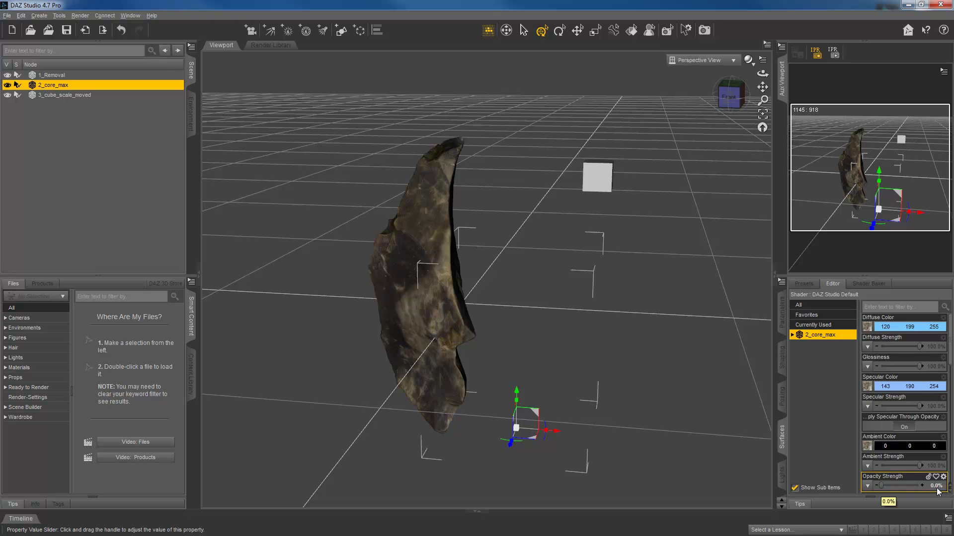
left_click_drag(880, 486, 932, 485)
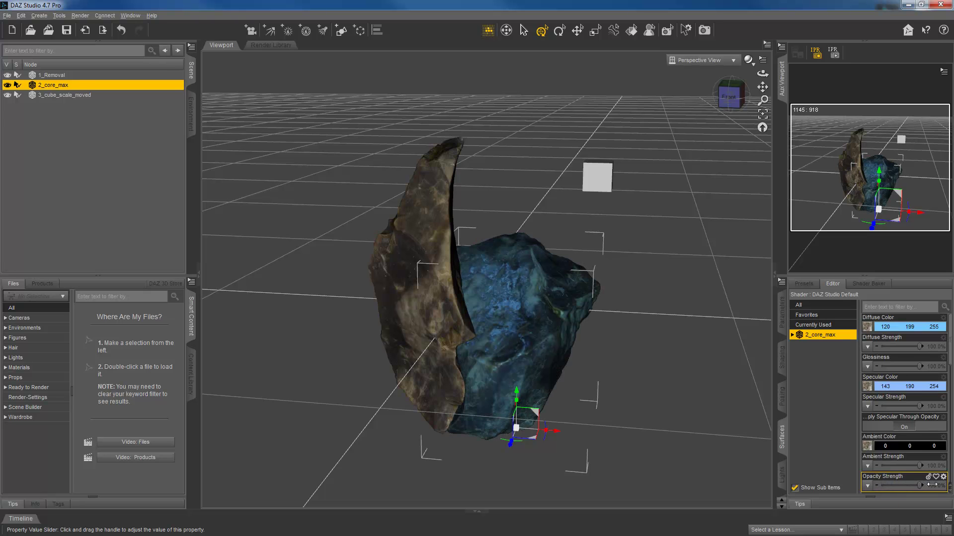
left_click(893, 329)
left_click(435, 272)
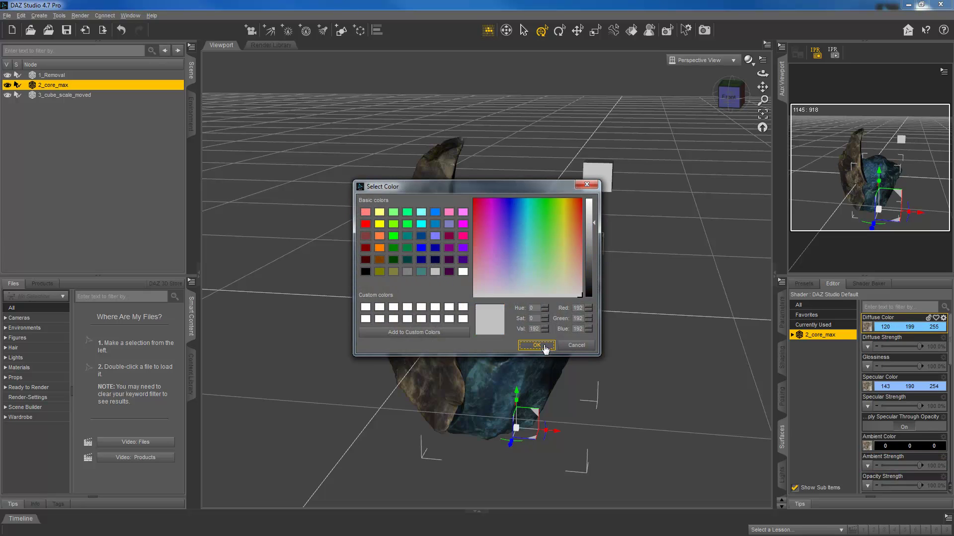
left_click(547, 346)
left_click(909, 386)
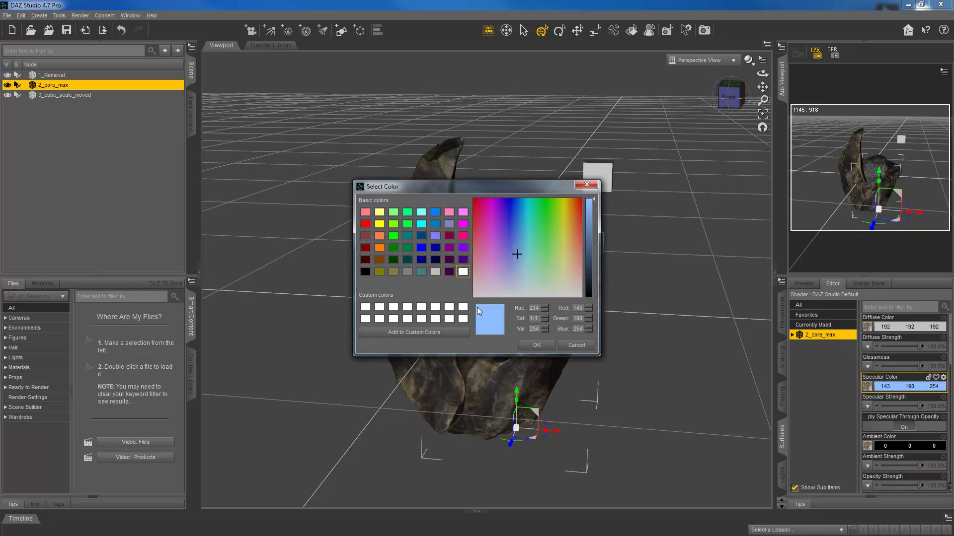
left_click(438, 271)
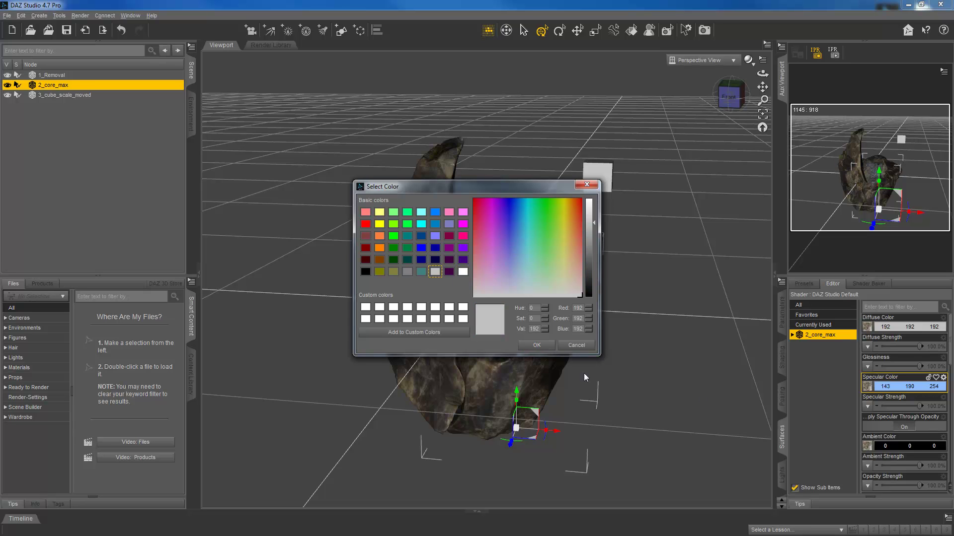
left_click(536, 345)
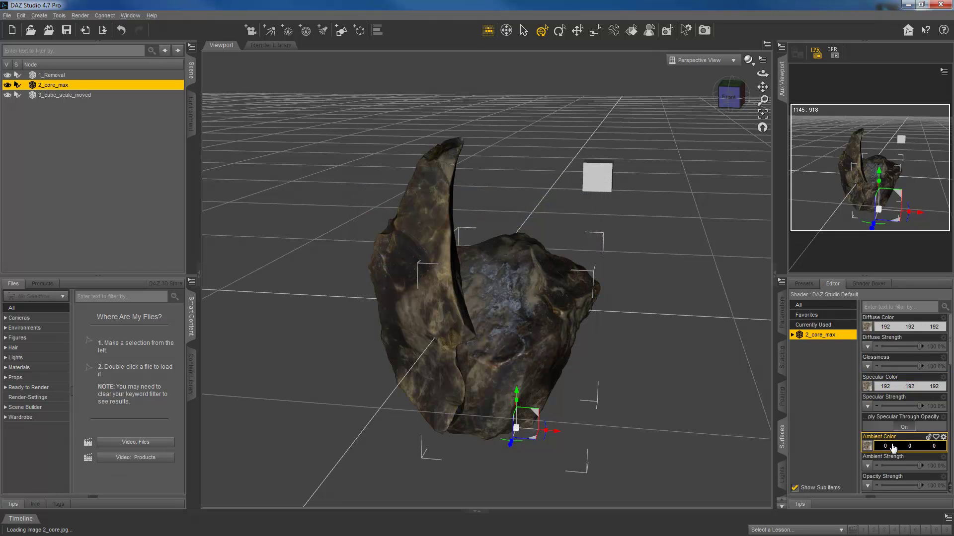
Set 2_core_max's Glossiness and Specular Strength to 5% and orbit to inspect the stone
left_click(937, 368)
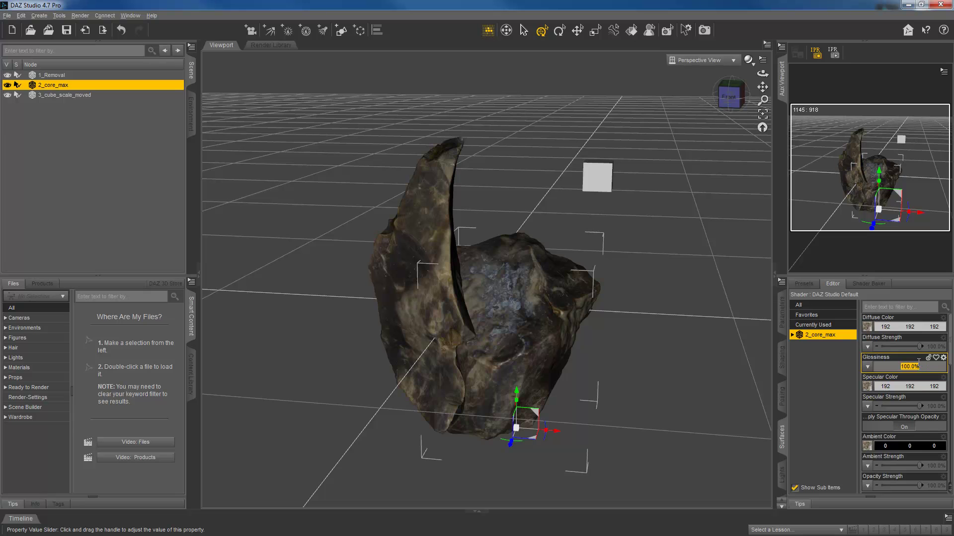
type("5")
key("Return")
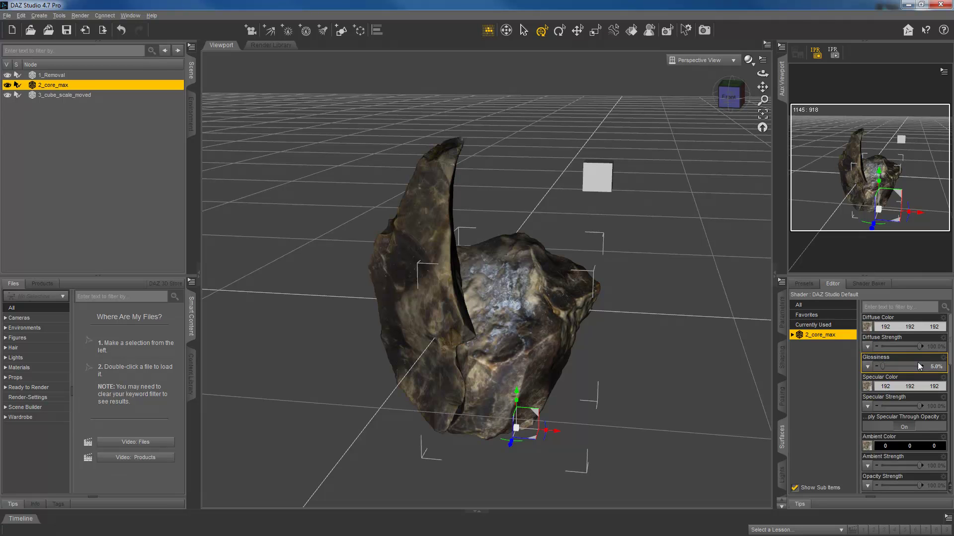
left_click(940, 409)
type("5")
key("Return")
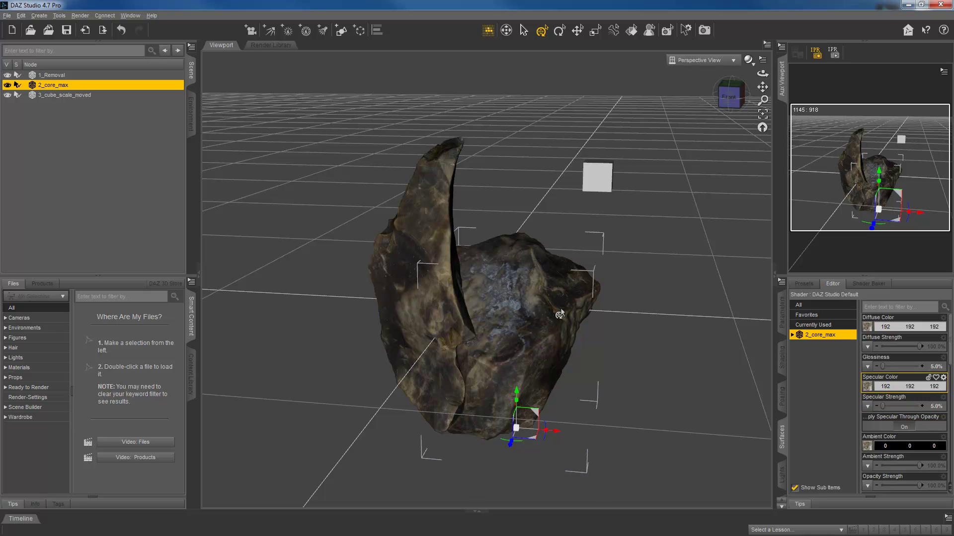
left_click_drag(729, 100, 707, 129)
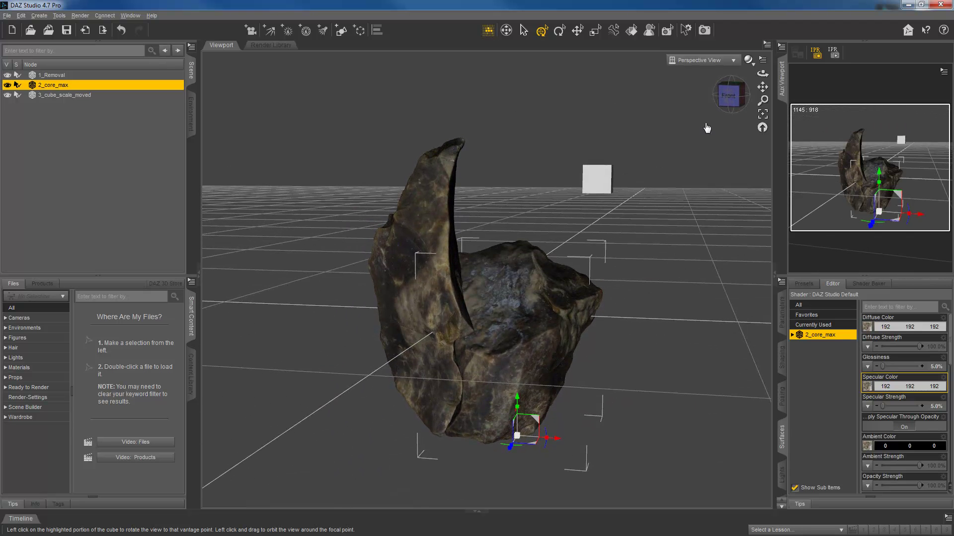
Load the 3_cube_texture image as the diffuse colour map on 3_cube_scale_moved
left_click(596, 184)
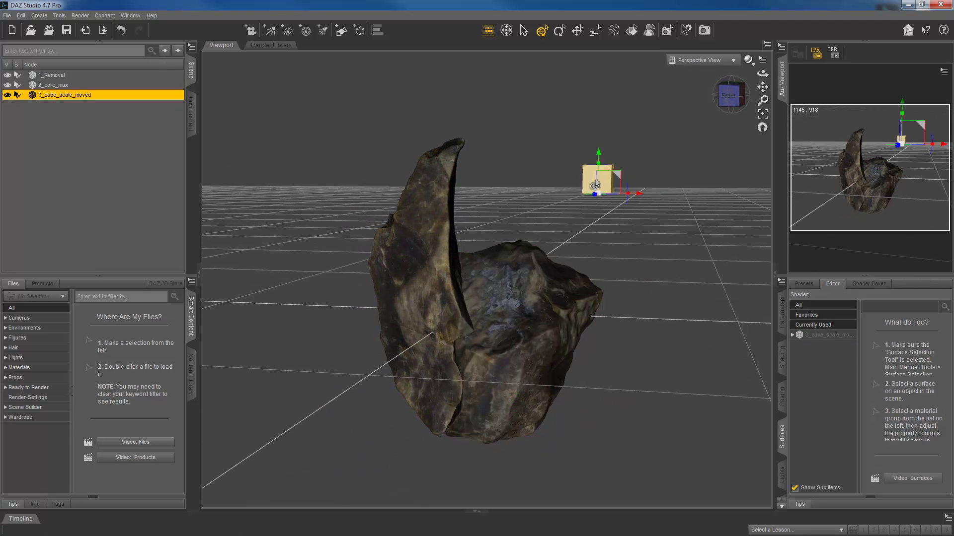
left_click(819, 336)
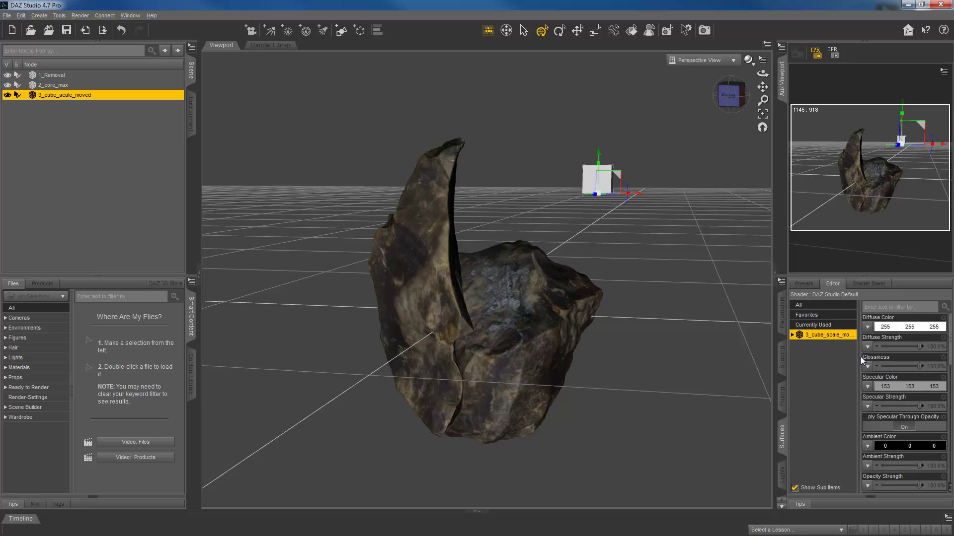
left_click(869, 328)
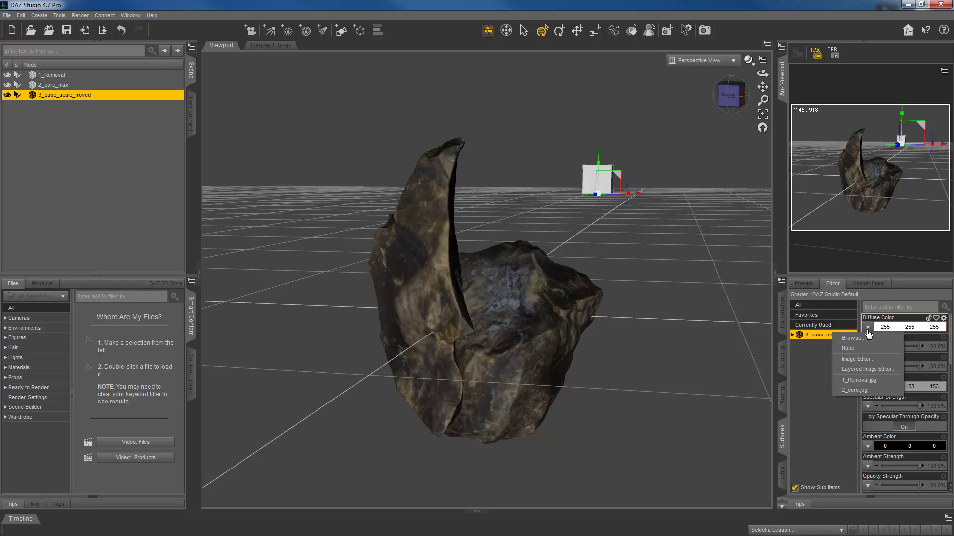
left_click(865, 340)
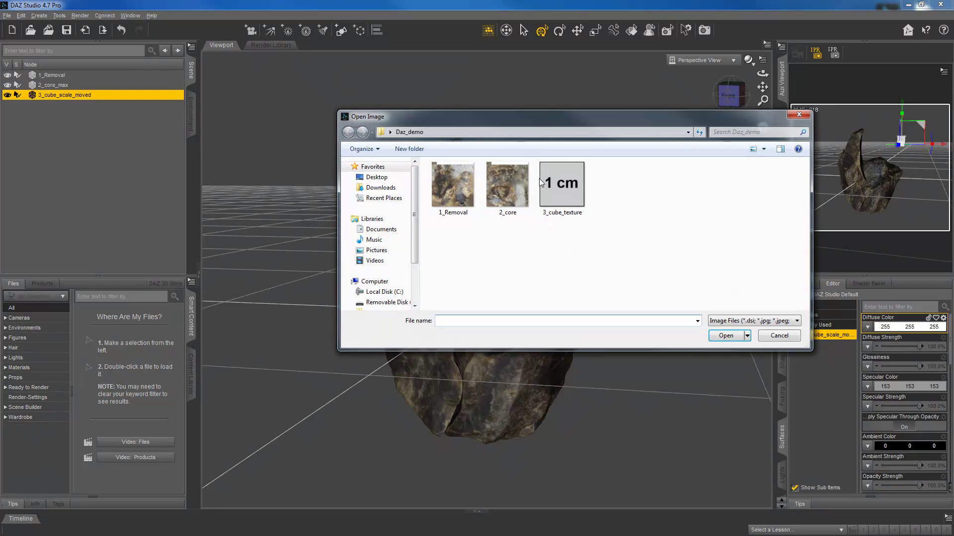
left_click(562, 209)
left_click(726, 335)
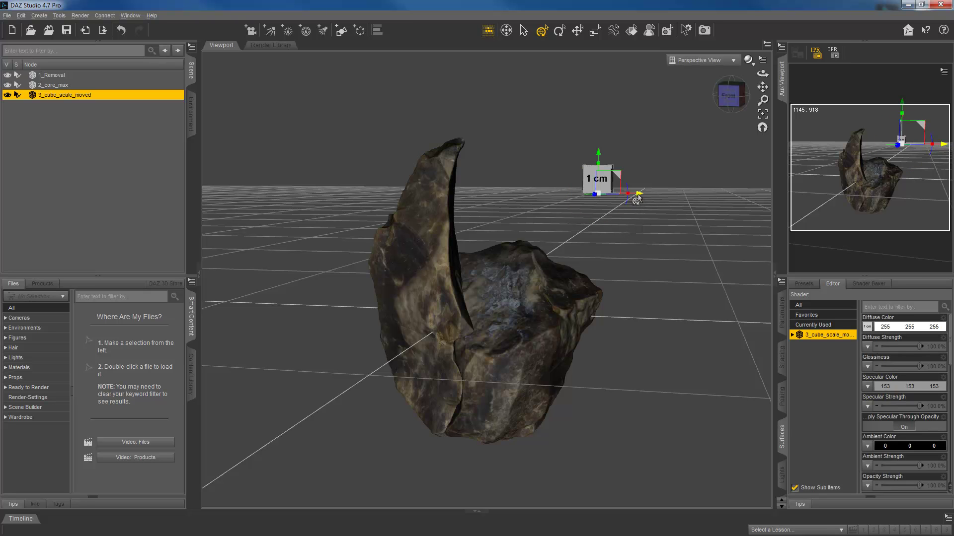
Slide the 1 cm scale cube along X beside the stones, checking Left and Front views, then deselect it
left_click_drag(640, 200, 615, 197)
left_click(742, 96)
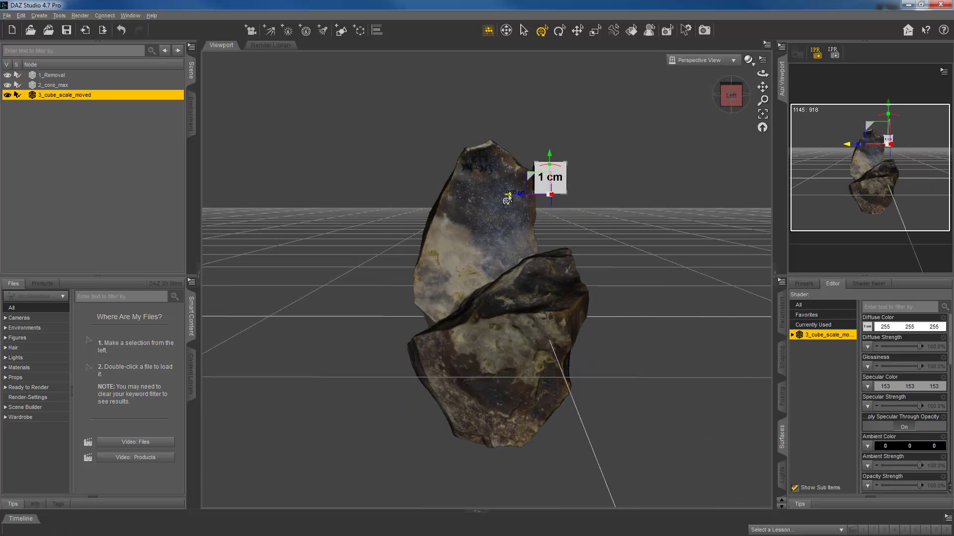
left_click_drag(504, 196, 589, 211)
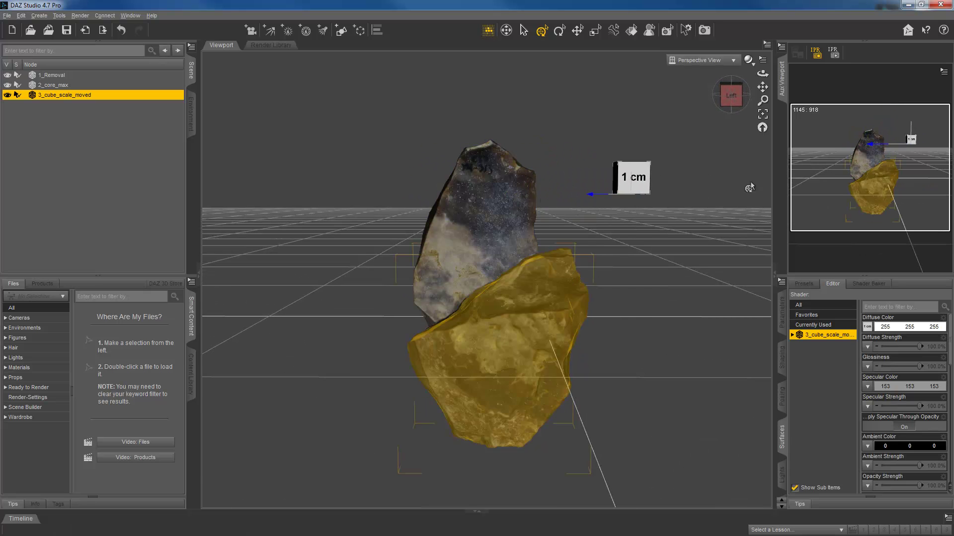
left_click(730, 94)
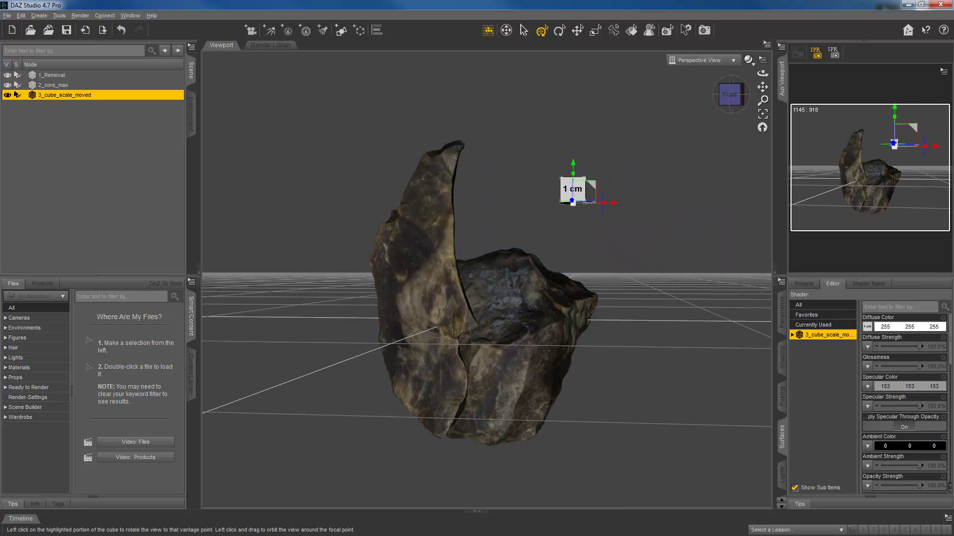
left_click_drag(308, 307, 281, 318)
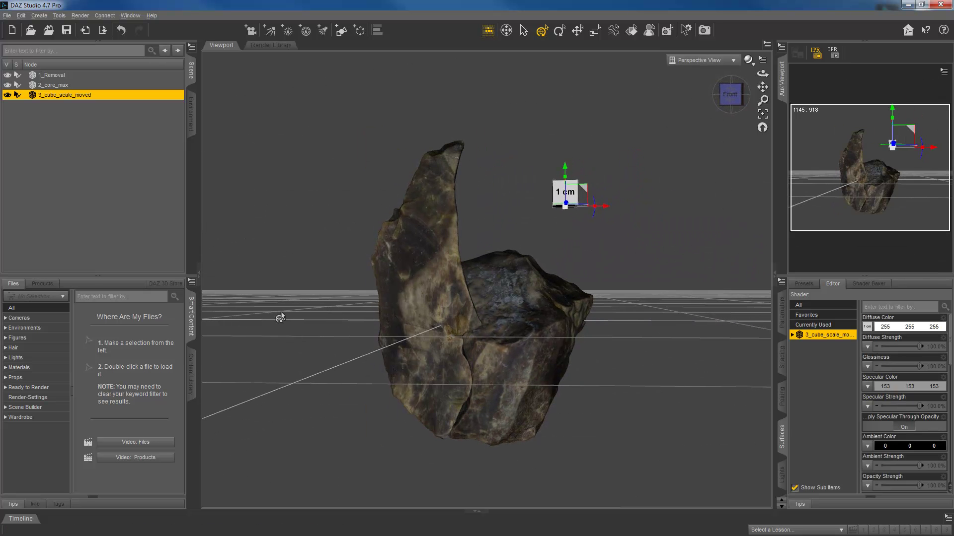
left_click(91, 136)
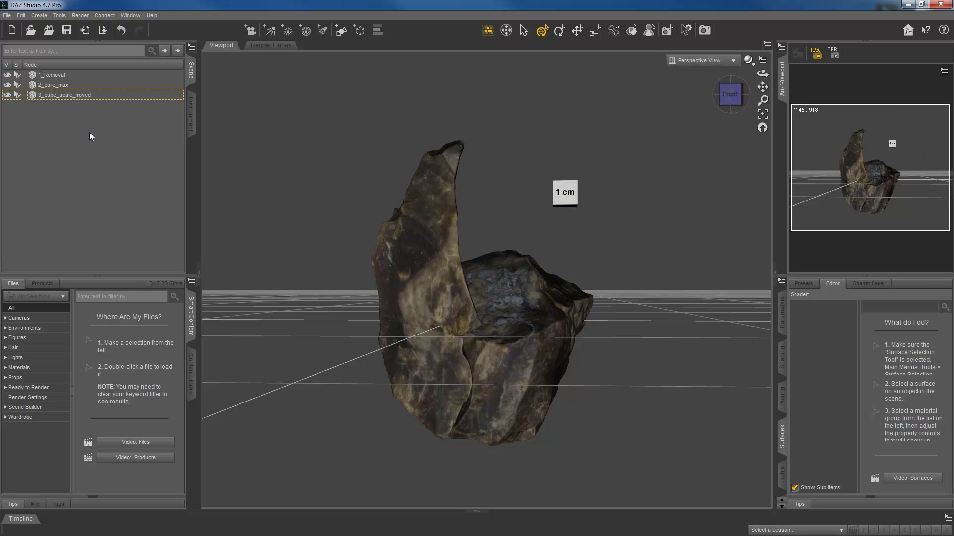
Export the scene as demo.u3d in Universal 3D format
left_click(7, 16)
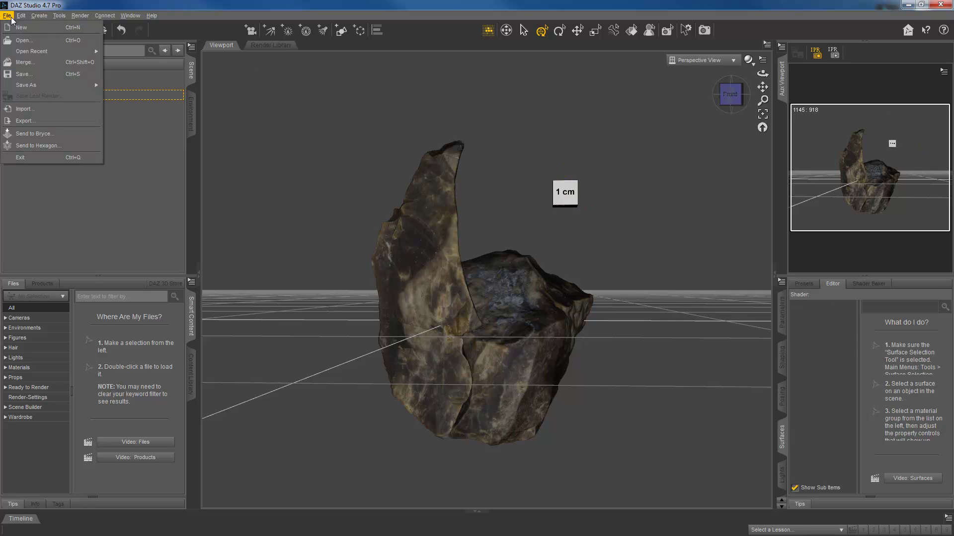
left_click(32, 120)
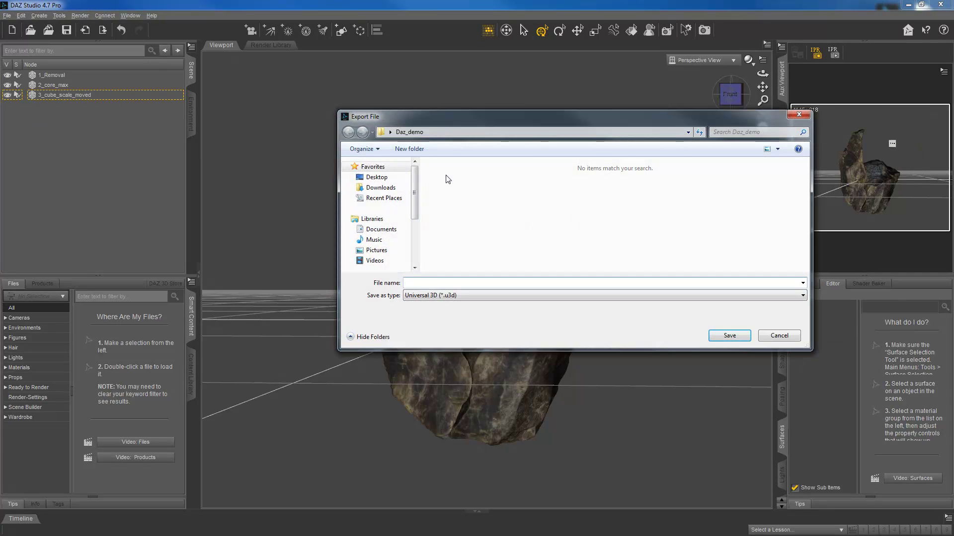
type("demo")
left_click(729, 336)
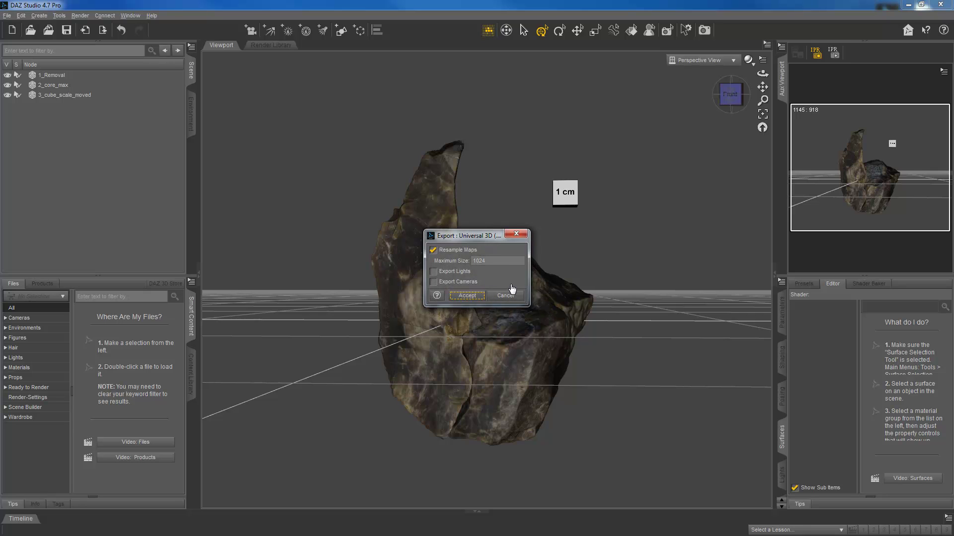
Enable Resample Maps at 1024, accept the U3D options, and close the finished export window
left_click(473, 254)
left_click_drag(472, 237, 655, 227)
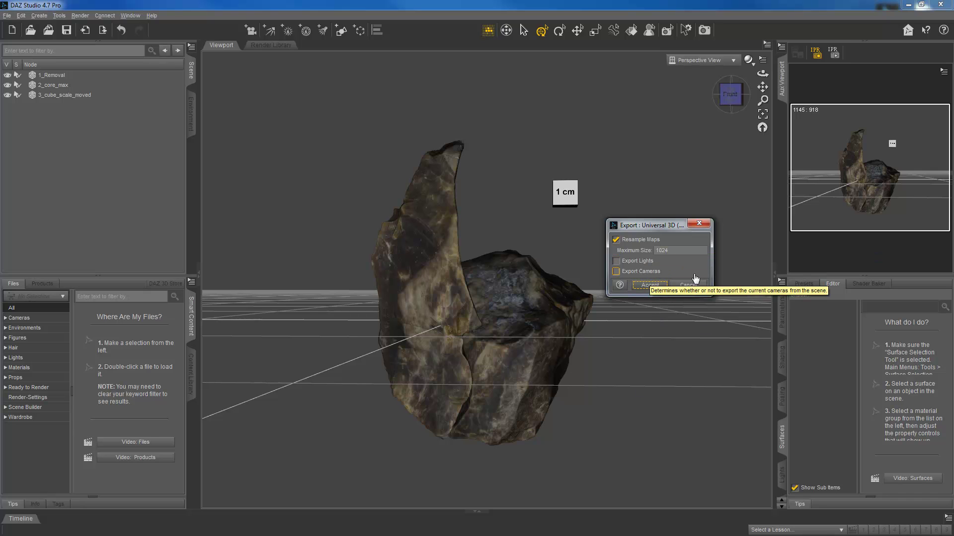
left_click(654, 284)
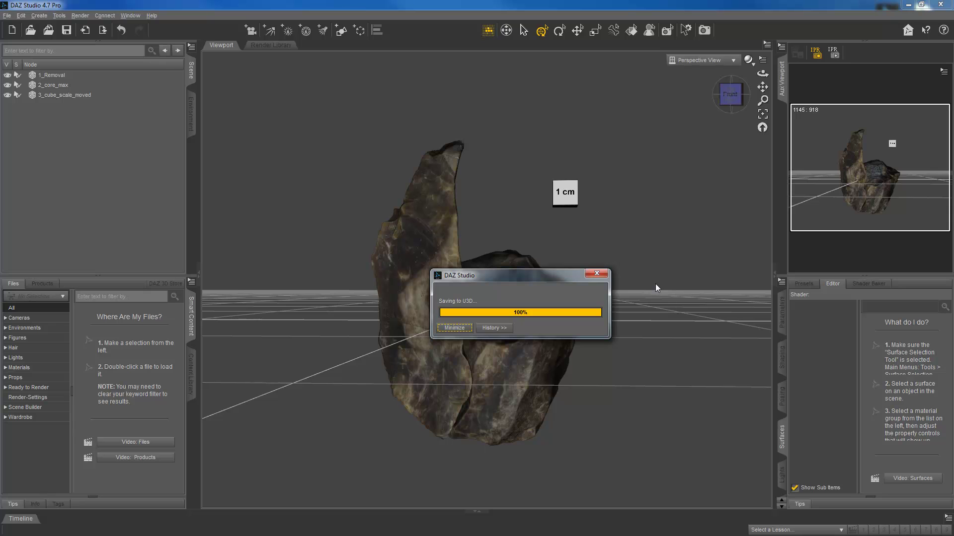
left_click(583, 283)
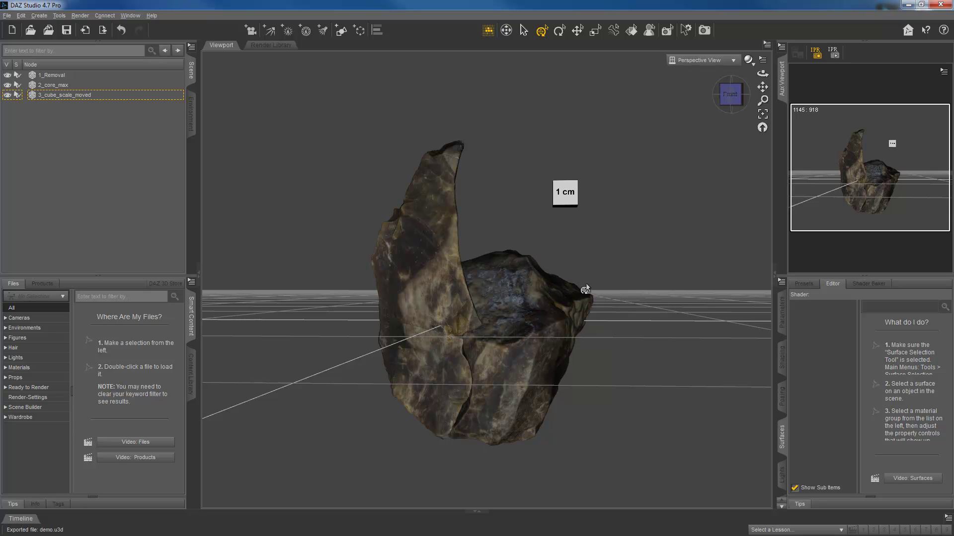
left_click(651, 293)
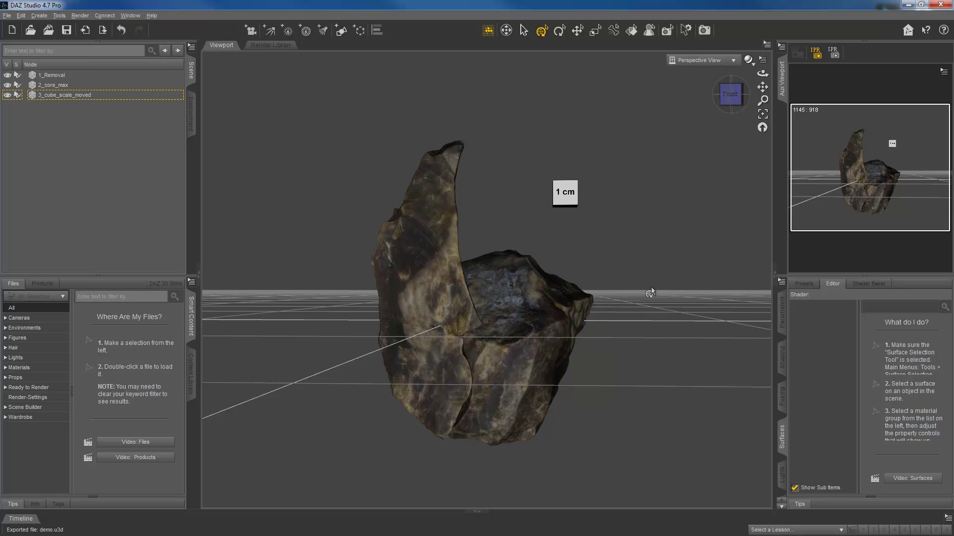